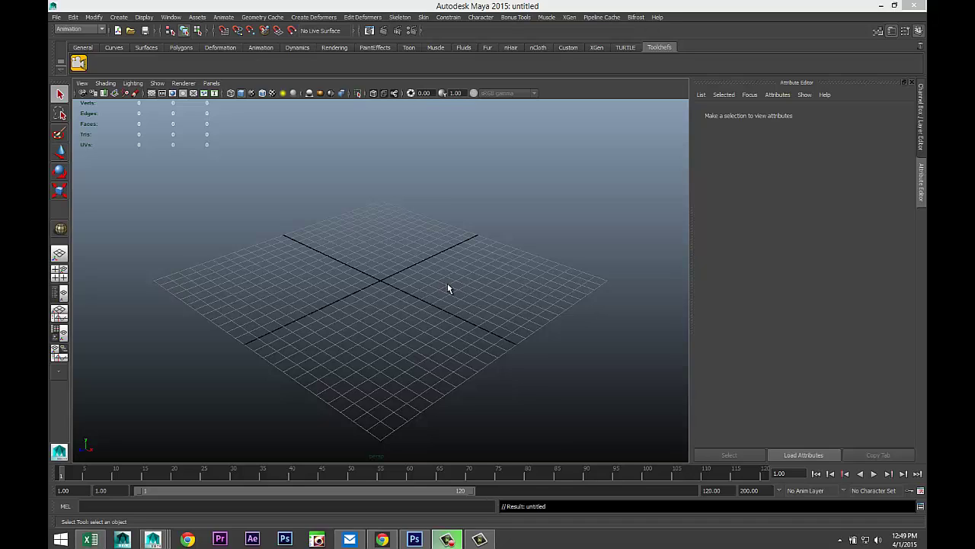
# Switch the Maya menu set to Polygons
pyautogui.click(84, 48)
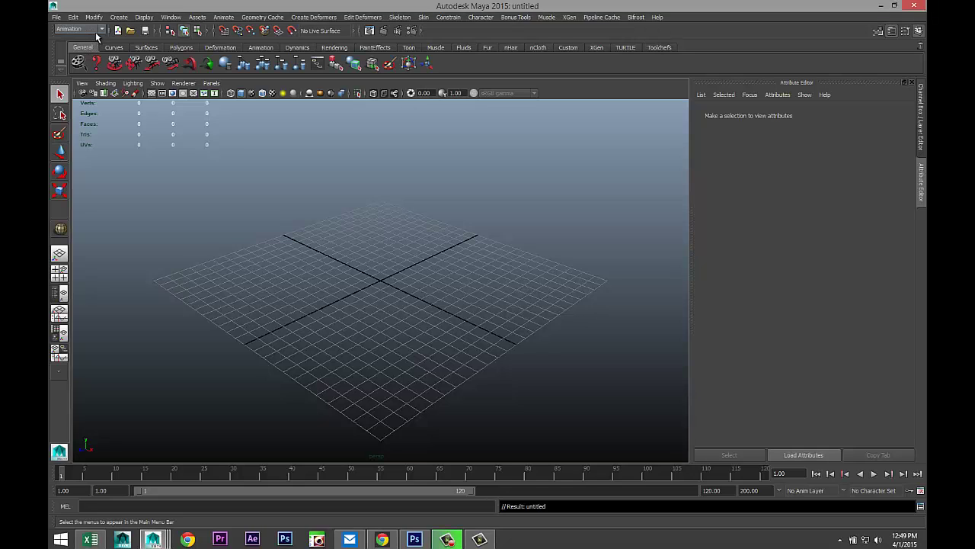
pyautogui.click(93, 31)
pyautogui.click(69, 45)
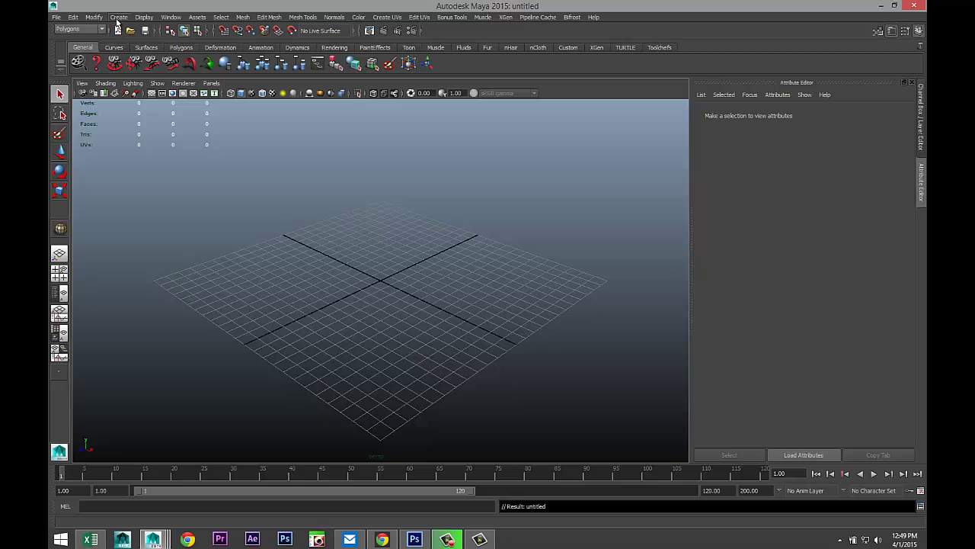
# Drag out a polygon sphere, pSphere1, from the grid centre and tumble to view it
pyautogui.click(119, 18)
pyautogui.moveTo(153, 46)
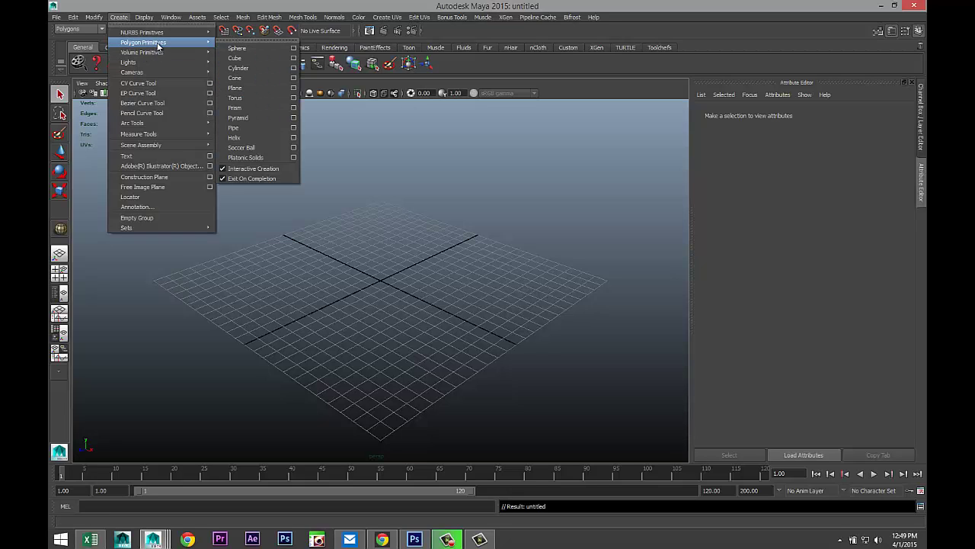
pyautogui.click(254, 48)
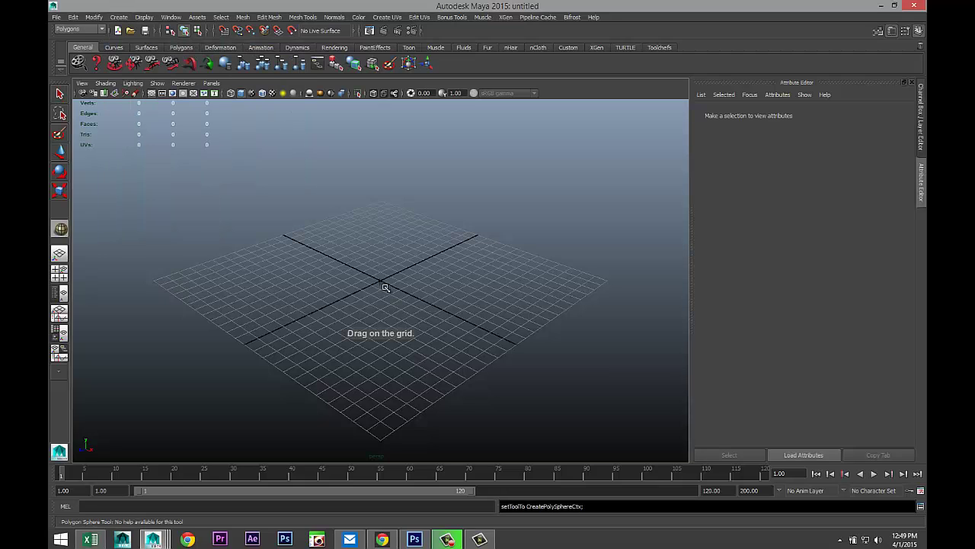
pyautogui.moveTo(385, 283); pyautogui.dragTo(461, 293)
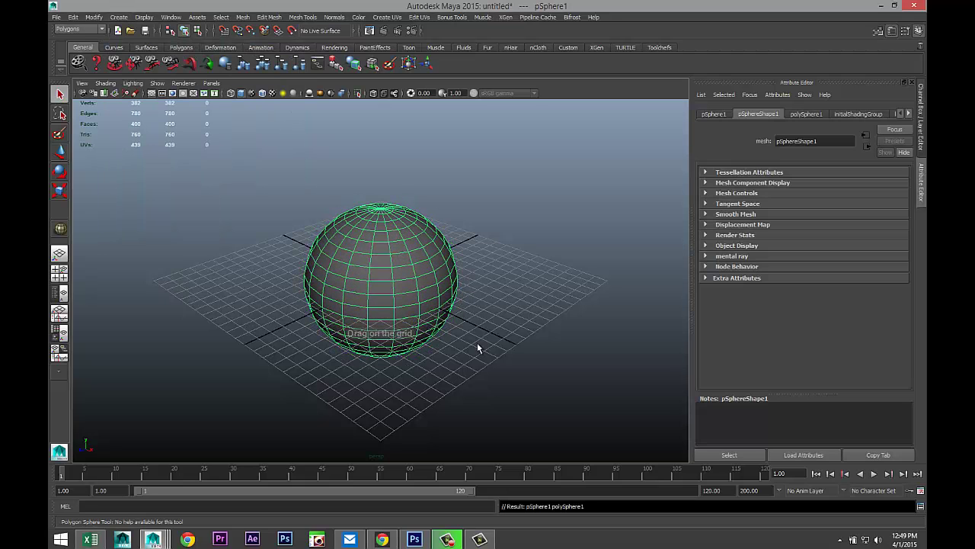
pyautogui.moveTo(504, 357)
pyautogui.keyDown('alt'); pyautogui.mouseDown()
pyautogui.moveTo(500, 333)
pyautogui.moveTo(516, 338)
pyautogui.moveTo(506, 380)
pyautogui.moveTo(507, 349)
pyautogui.moveTo(488, 346)
pyautogui.mouseUp(); pyautogui.keyUp('alt')
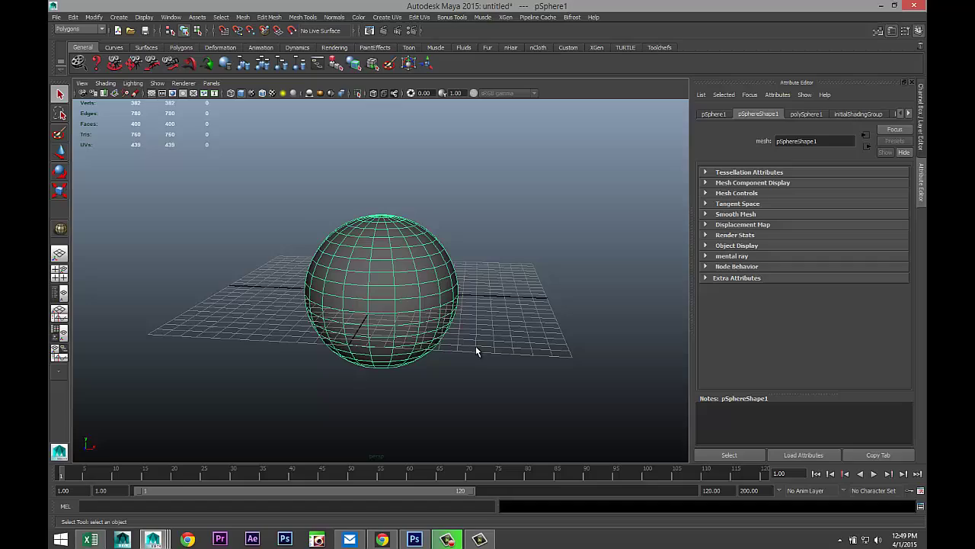
pyautogui.keyDown('alt'); pyautogui.moveTo(522, 307); pyautogui.dragTo(512, 328); pyautogui.keyUp('alt')
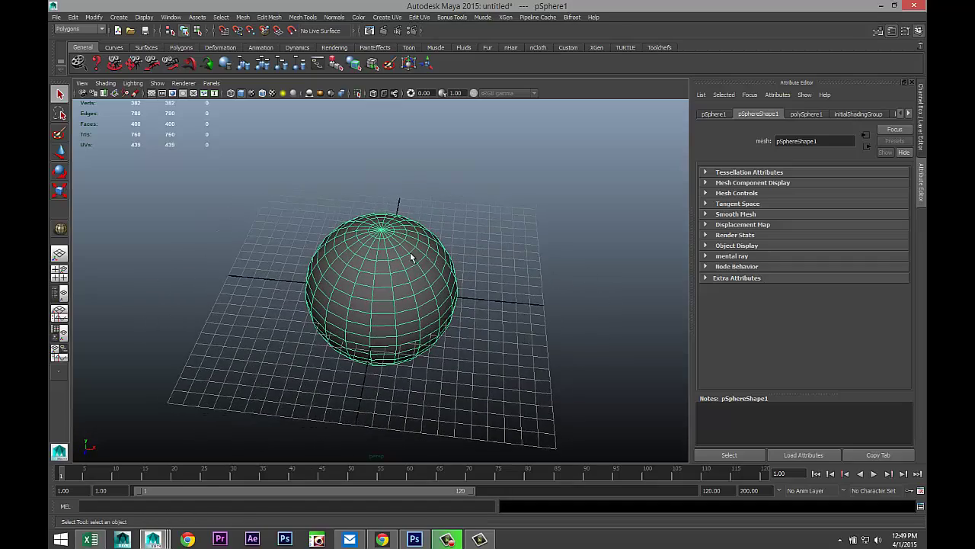
pyautogui.click(183, 48)
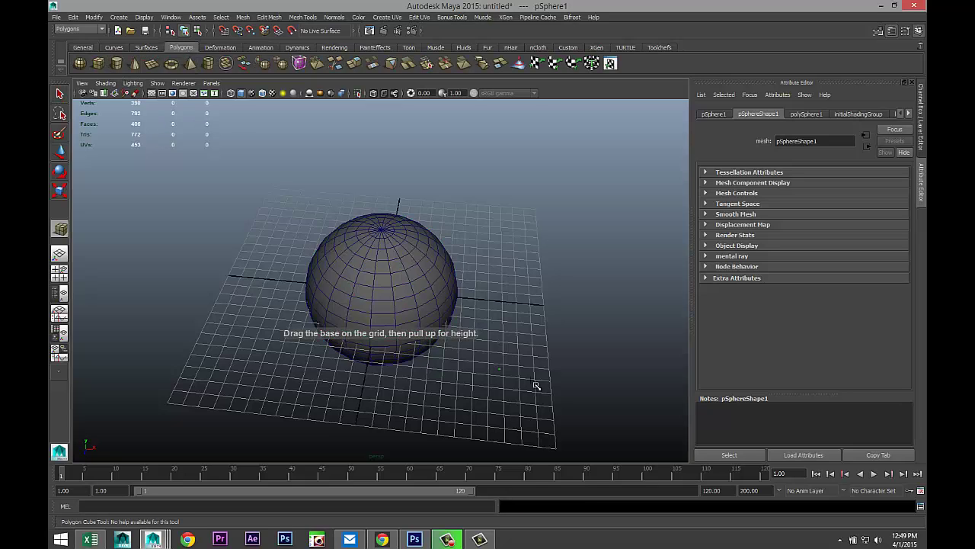
pyautogui.moveTo(499, 374); pyautogui.dragTo(581, 272)
pyautogui.keyDown('alt'); pyautogui.moveTo(587, 418); pyautogui.dragTo(525, 370); pyautogui.keyUp('alt')
pyautogui.press('q')
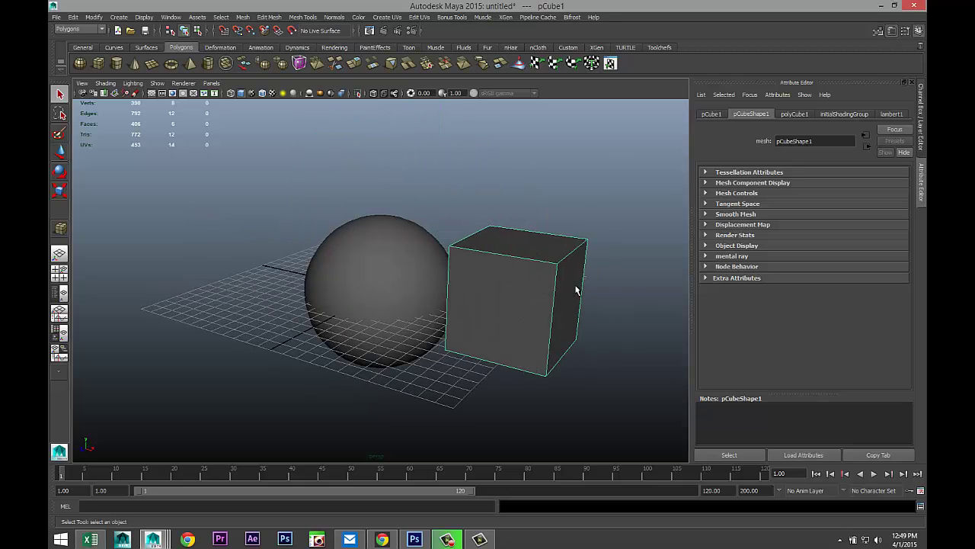
pyautogui.click(793, 115)
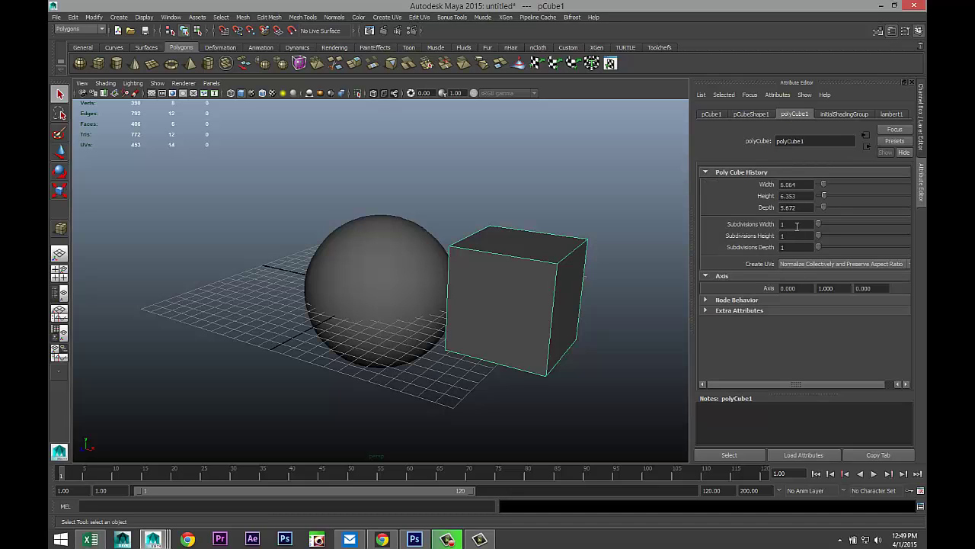
pyautogui.click(587, 242)
pyautogui.click(564, 266)
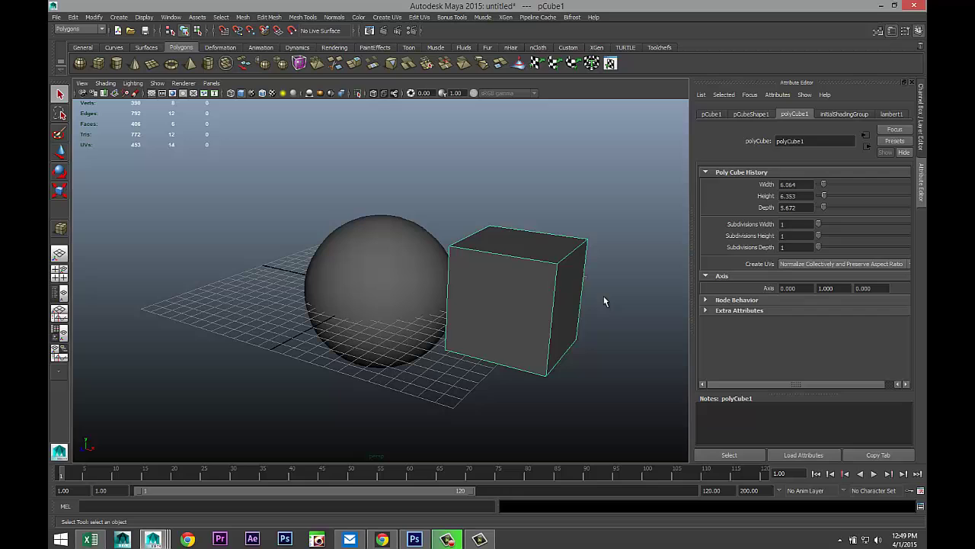
pyautogui.press('Delete')
# Select pSphere1 and open the Lattice deformer options from the Animation menu set
pyautogui.click(327, 276)
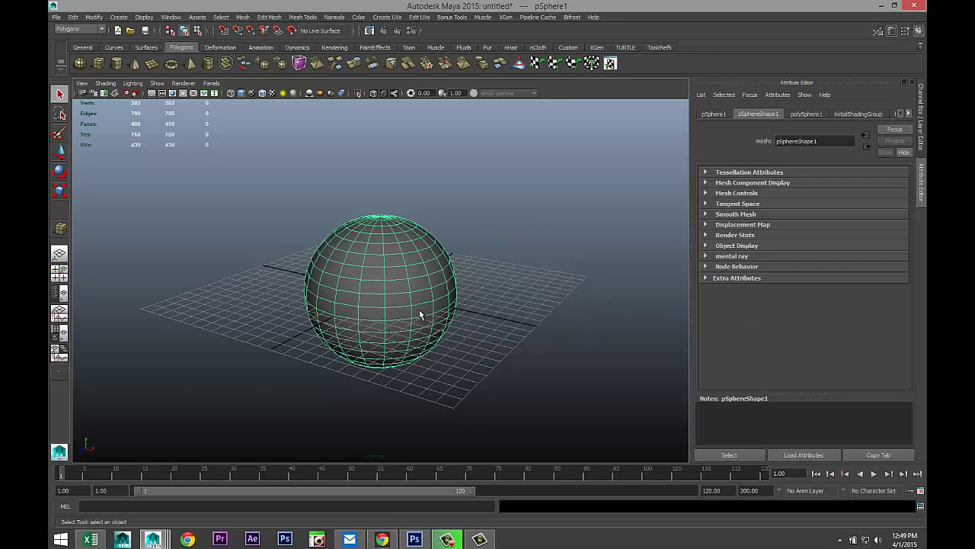
pyautogui.keyDown('alt'); pyautogui.moveTo(419, 309); pyautogui.dragTo(433, 311); pyautogui.keyUp('alt')
pyautogui.click(100, 32)
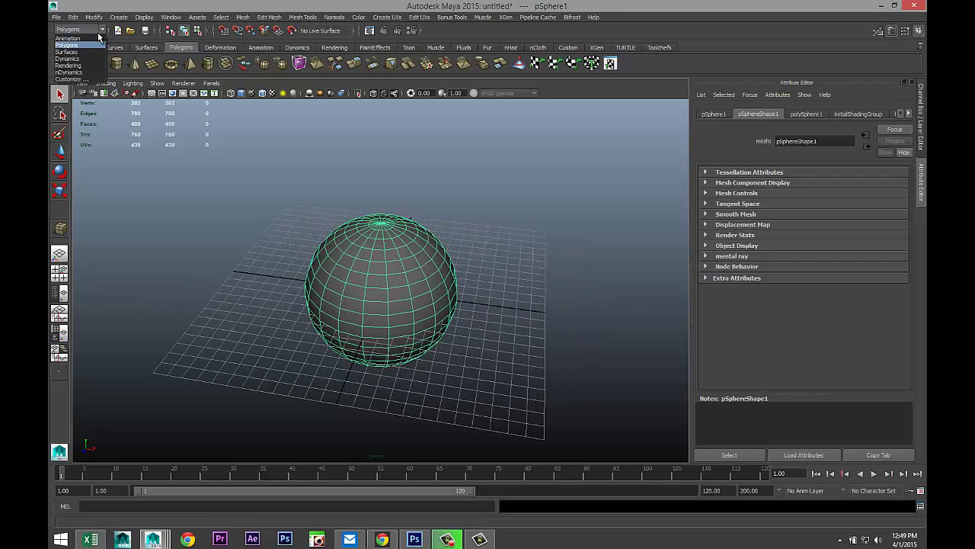
pyautogui.click(61, 39)
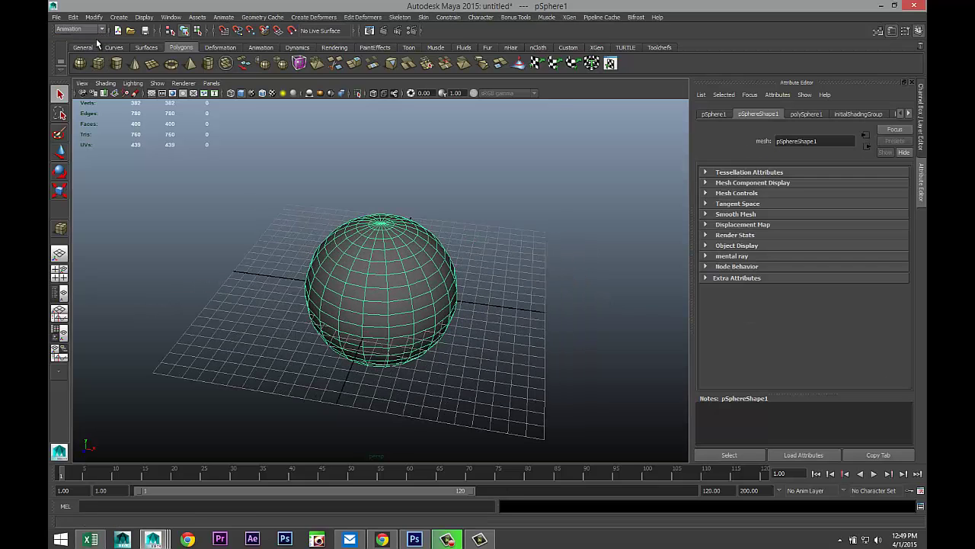
pyautogui.click(329, 17)
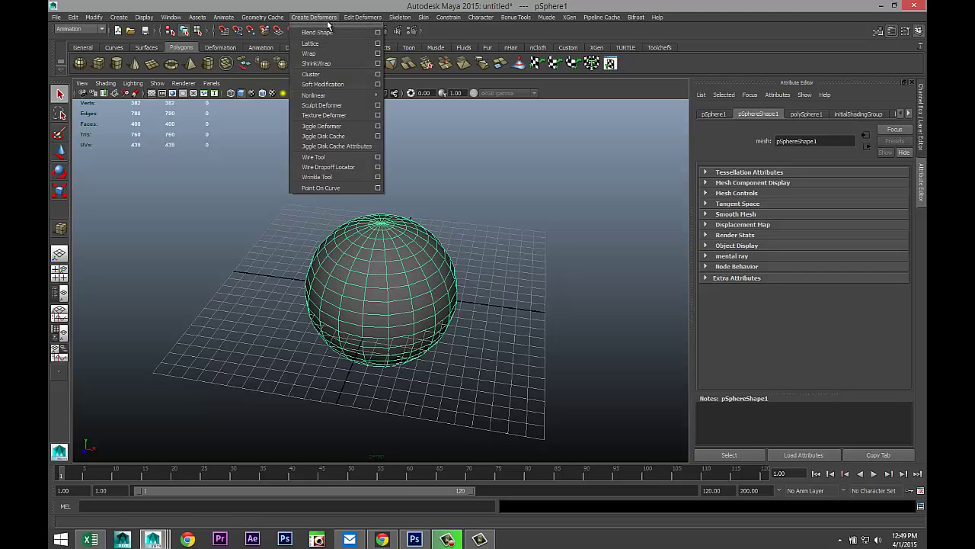
pyautogui.click(377, 44)
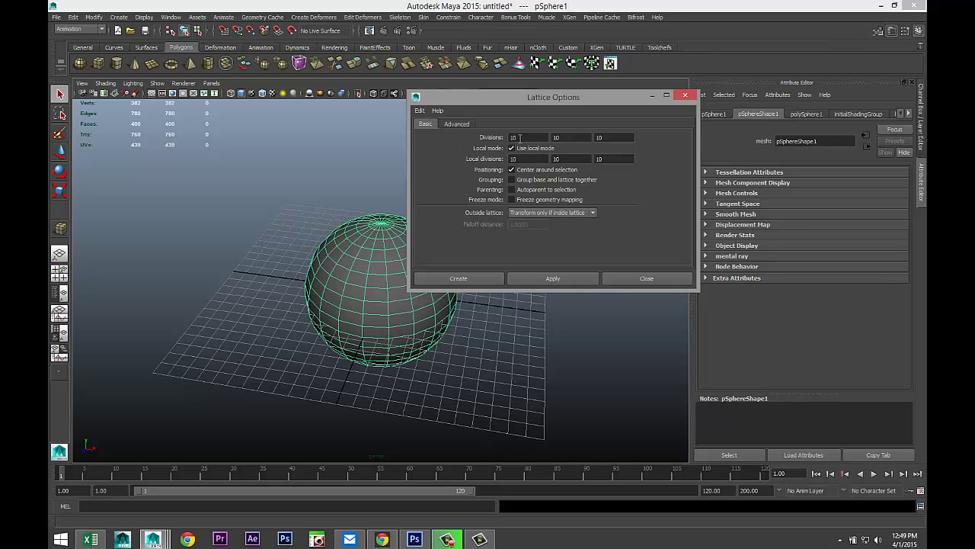
# Reset the lattice options, then set Divisions and Local divisions to 10 10 10
pyautogui.click(420, 110)
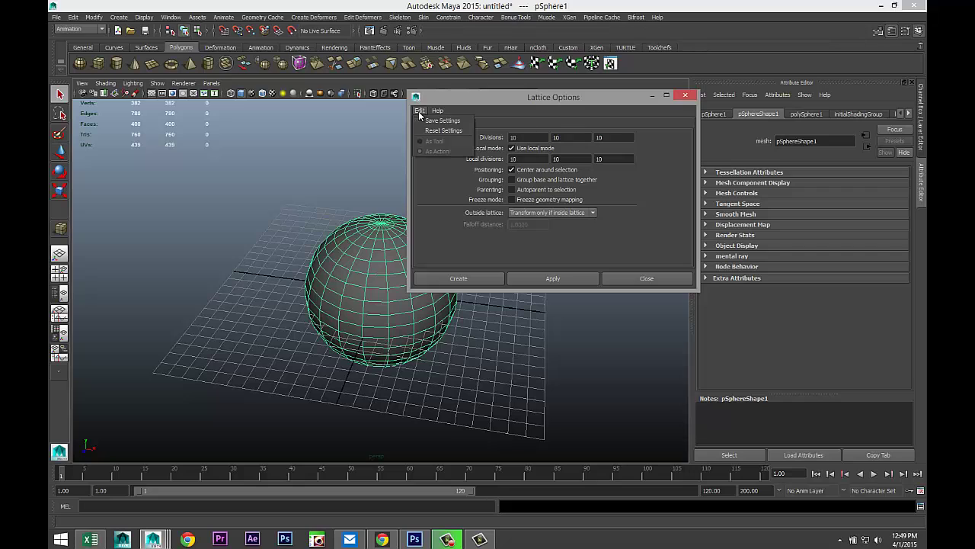
pyautogui.click(438, 131)
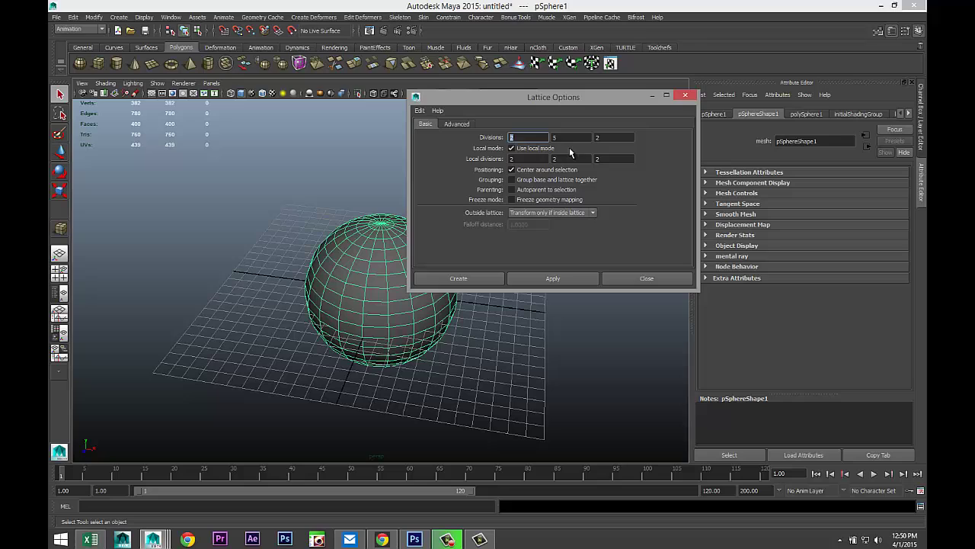
pyautogui.write('10')
pyautogui.click(566, 138)
pyautogui.write('10')
pyautogui.click(613, 138)
pyautogui.write('1')
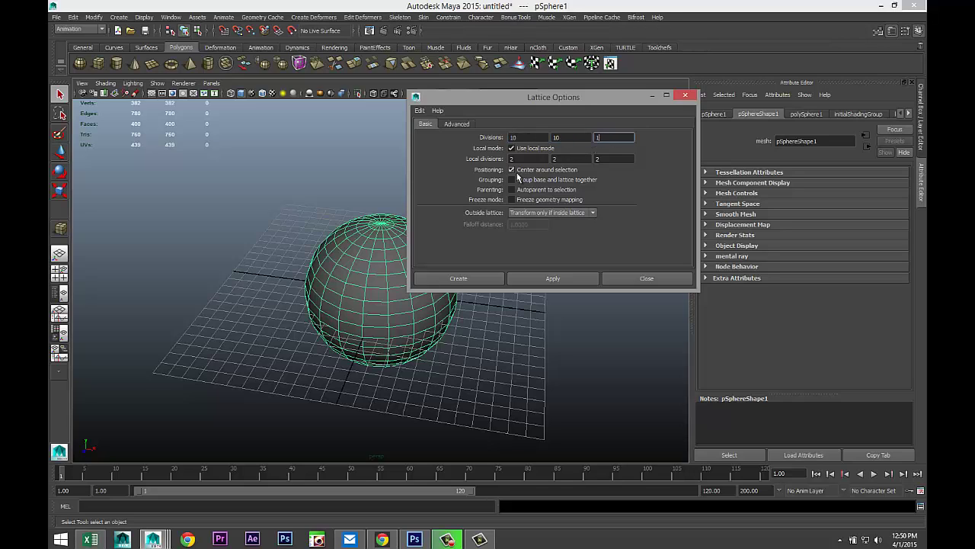
pyautogui.write('0')
pyautogui.click(522, 158)
pyautogui.write('10')
pyautogui.press('Tab')
pyautogui.write('10')
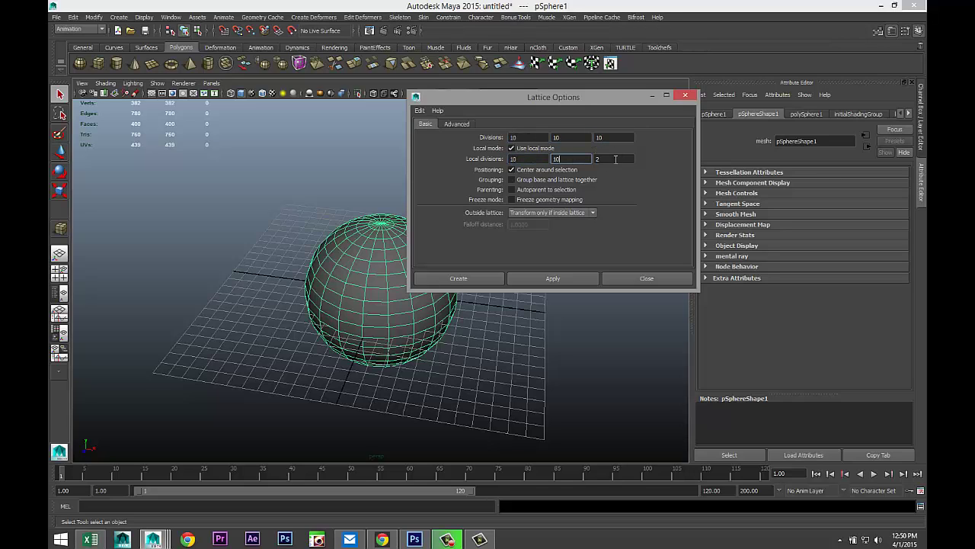
pyautogui.click(616, 159)
pyautogui.write('10')
pyautogui.click(574, 160)
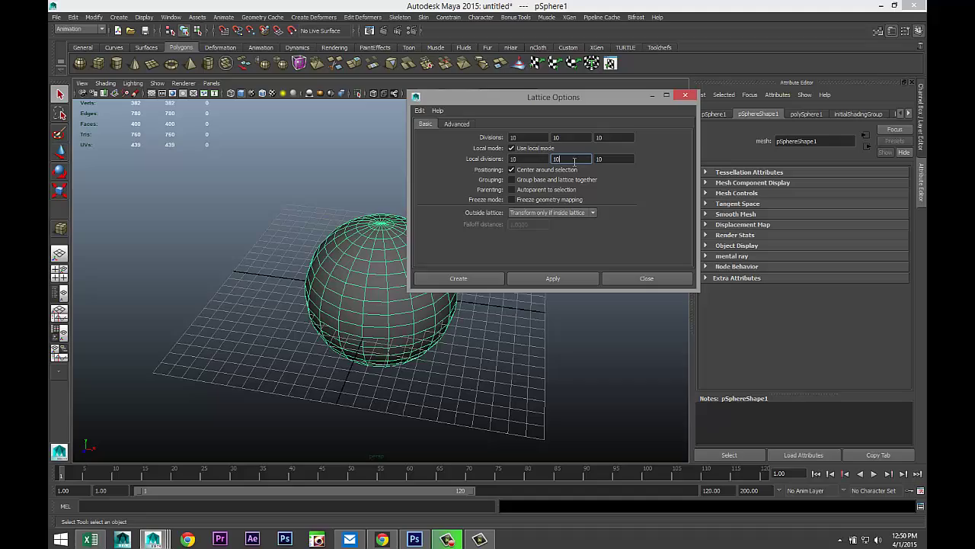
# Create the 10×10×10 lattice ffd1Lattice around the sphere and orbit to face it
pyautogui.click(475, 279)
pyautogui.scroll(3, 495, 320)
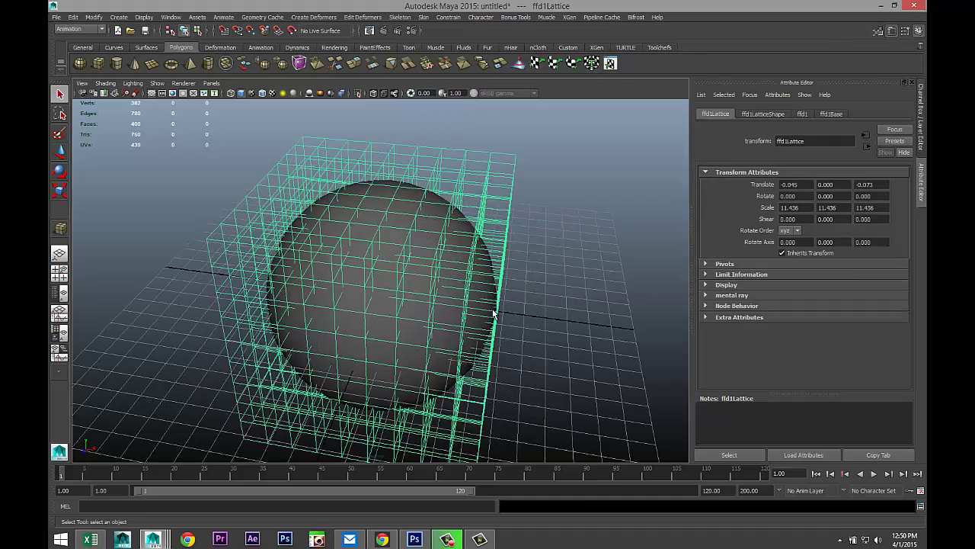
pyautogui.keyDown('alt'); pyautogui.moveTo(528, 314); pyautogui.dragTo(463, 281); pyautogui.keyUp('alt')
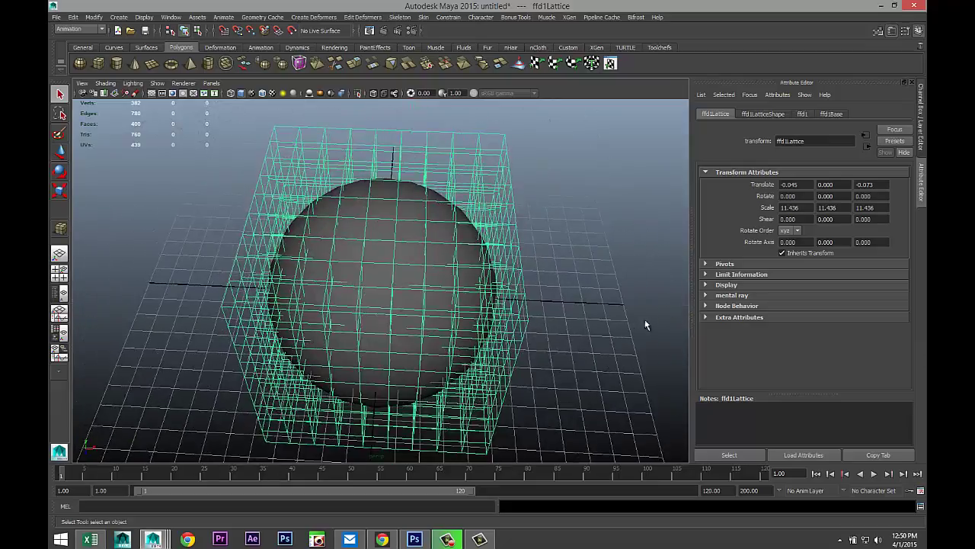
pyautogui.keyDown('alt'); pyautogui.moveTo(645, 325); pyautogui.dragTo(525, 322); pyautogui.keyUp('alt')
pyautogui.keyDown('alt'); pyautogui.moveTo(487, 365); pyautogui.dragTo(464, 326); pyautogui.keyUp('alt')
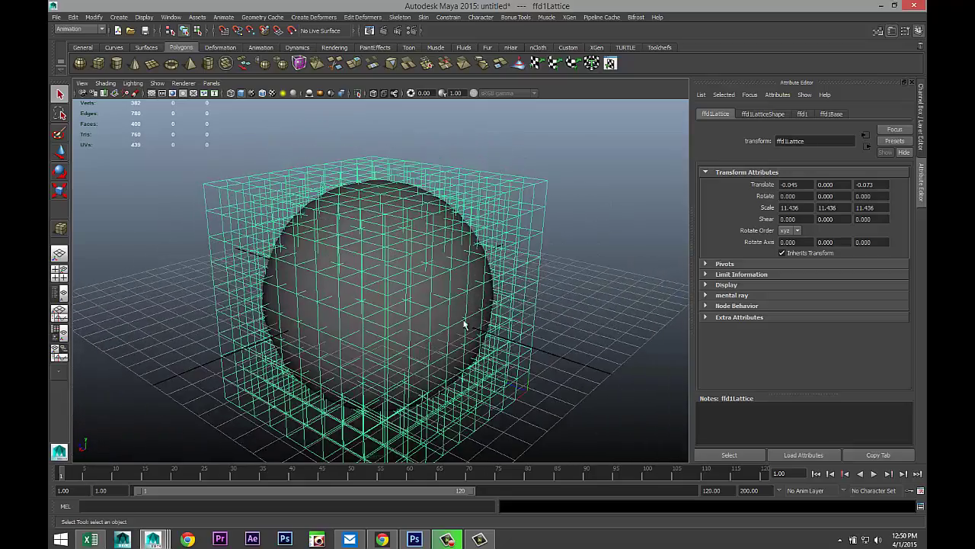
# In lattice point mode, pull the right-side points outward and upward with Move
pyautogui.rightClick(533, 191)
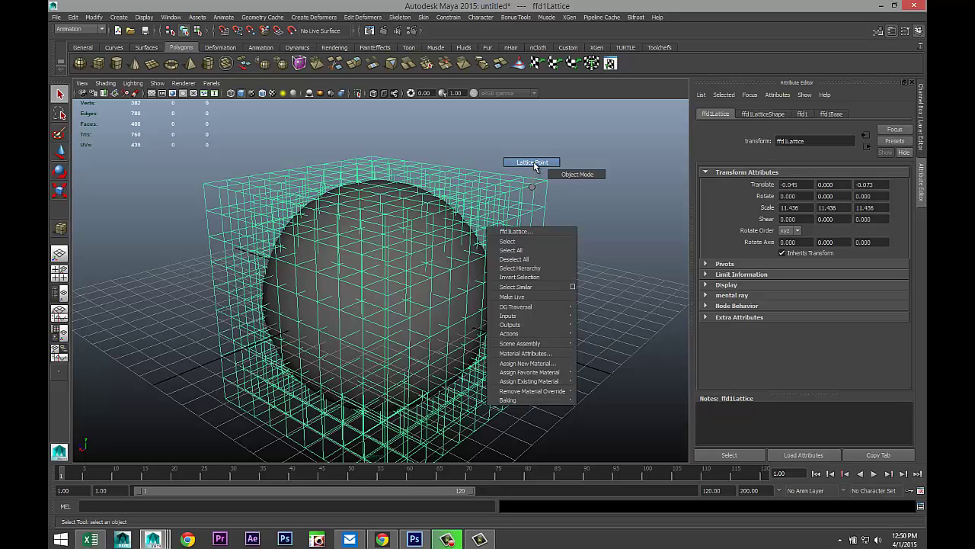
pyautogui.click(532, 162)
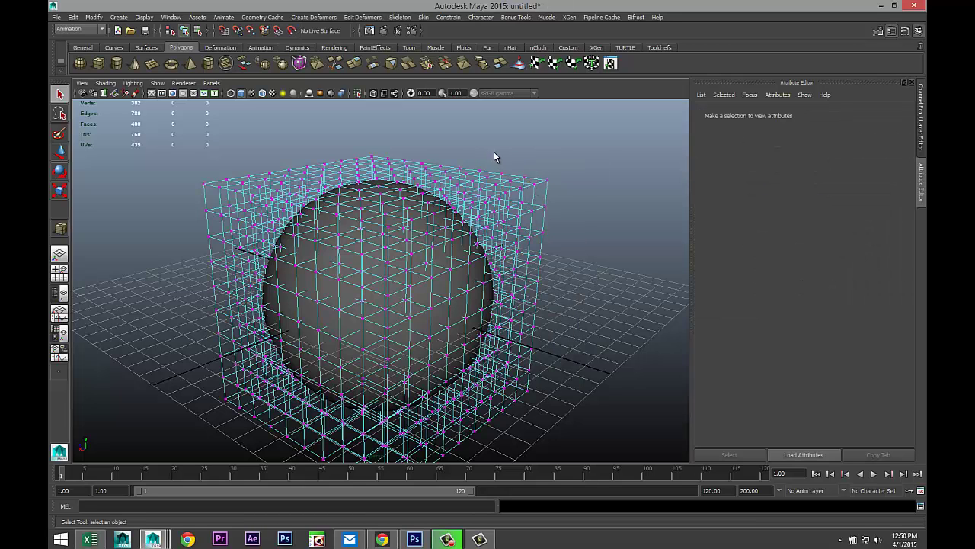
pyautogui.moveTo(493, 152); pyautogui.dragTo(635, 285)
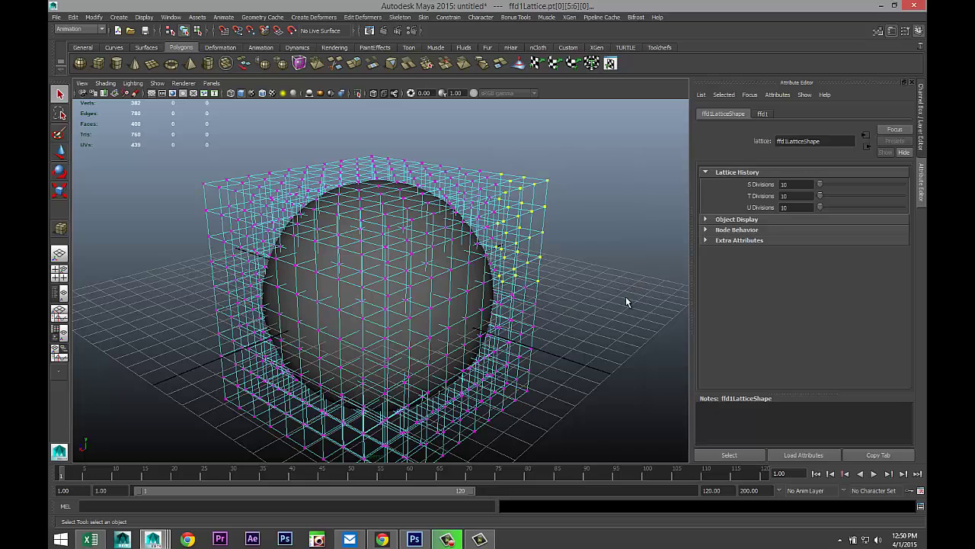
pyautogui.press('w')
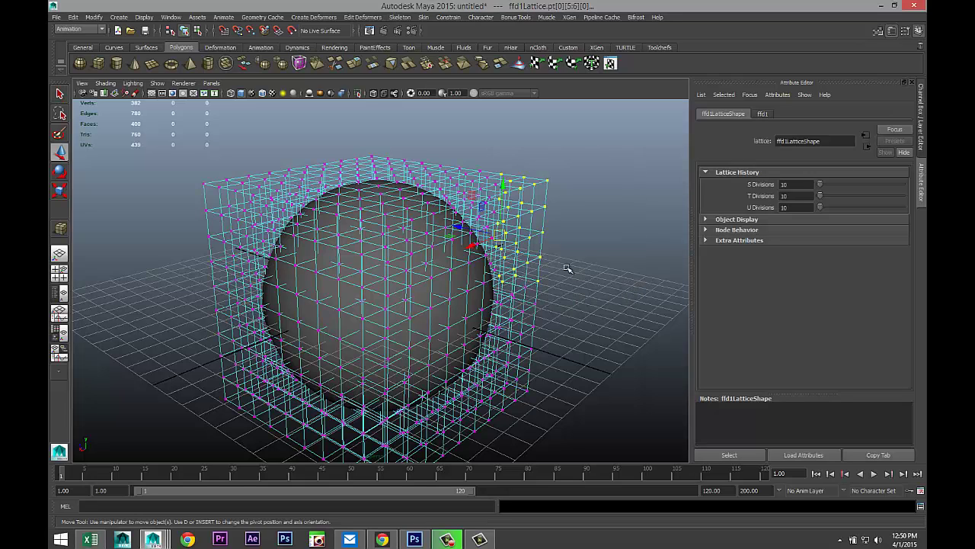
pyautogui.moveTo(460, 229); pyautogui.dragTo(545, 262)
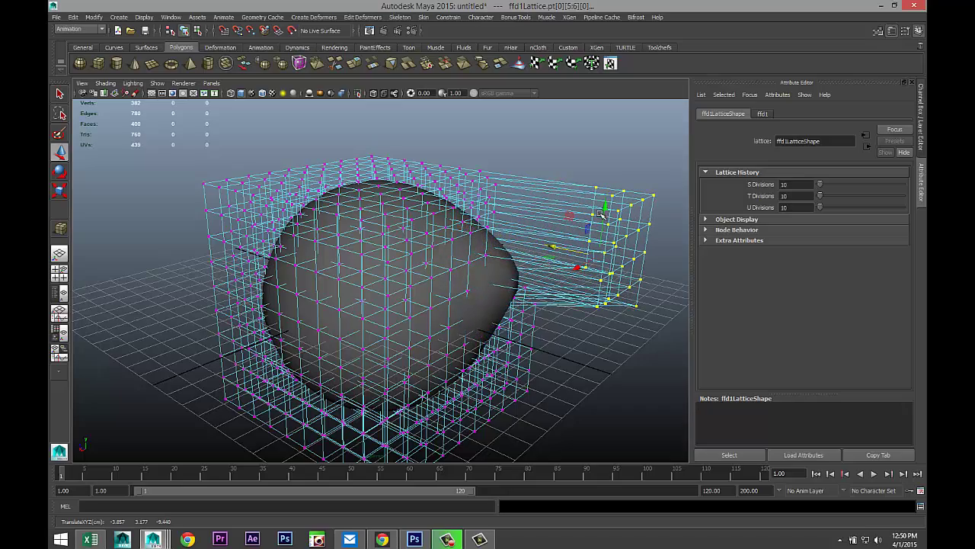
pyautogui.moveTo(606, 204); pyautogui.dragTo(637, 145)
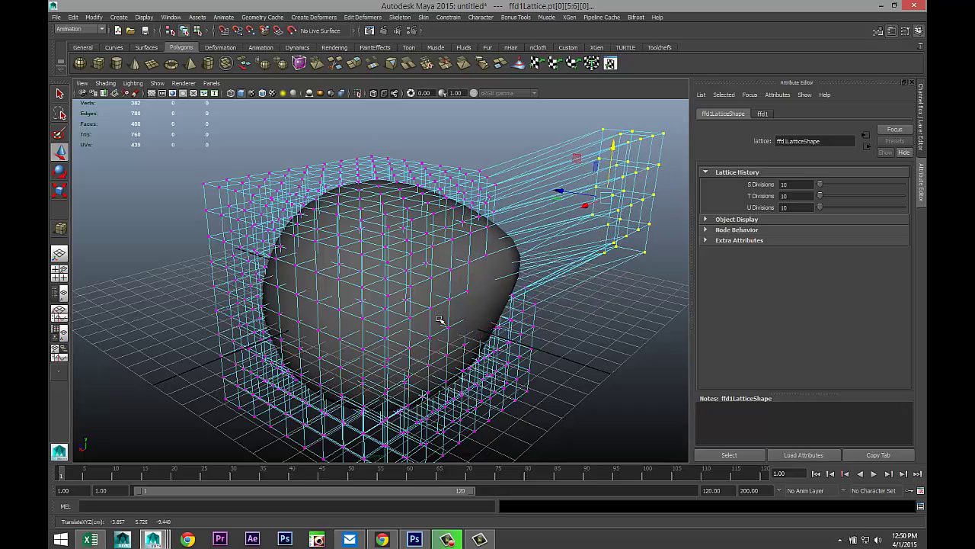
pyautogui.keyDown('alt'); pyautogui.moveTo(416, 316); pyautogui.dragTo(399, 336); pyautogui.keyUp('alt')
# Push the left points left, raise the top points, and stretch the bottom-front points right
pyautogui.moveTo(197, 257); pyautogui.dragTo(384, 390)
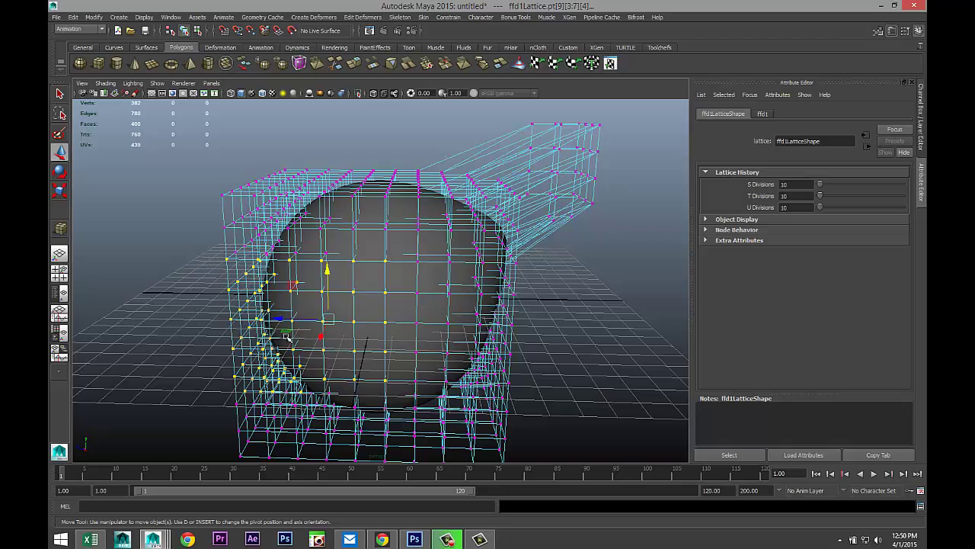
pyautogui.moveTo(298, 334); pyautogui.dragTo(239, 333)
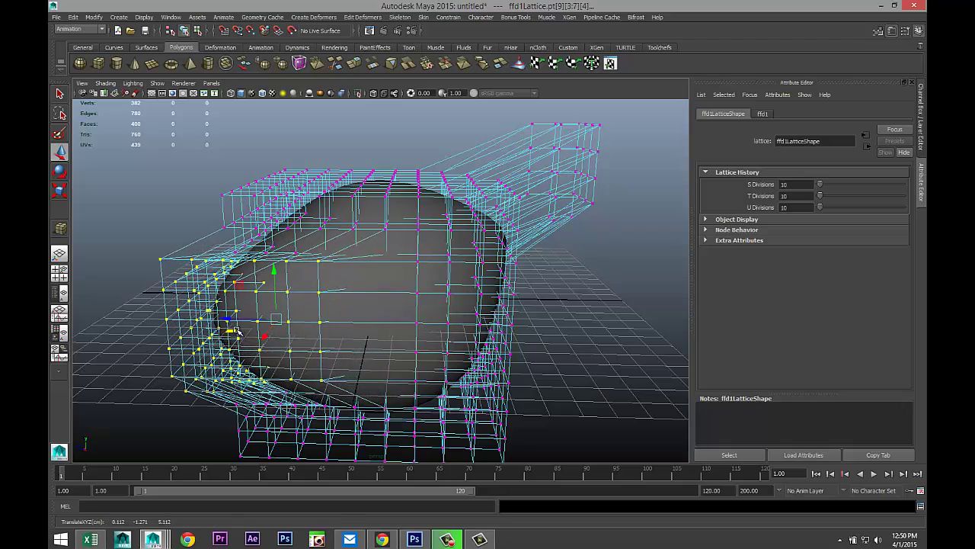
pyautogui.moveTo(343, 363)
pyautogui.keyDown('alt'); pyautogui.mouseDown()
pyautogui.moveTo(343, 342)
pyautogui.moveTo(328, 353)
pyautogui.moveTo(344, 381)
pyautogui.mouseUp(); pyautogui.keyUp('alt')
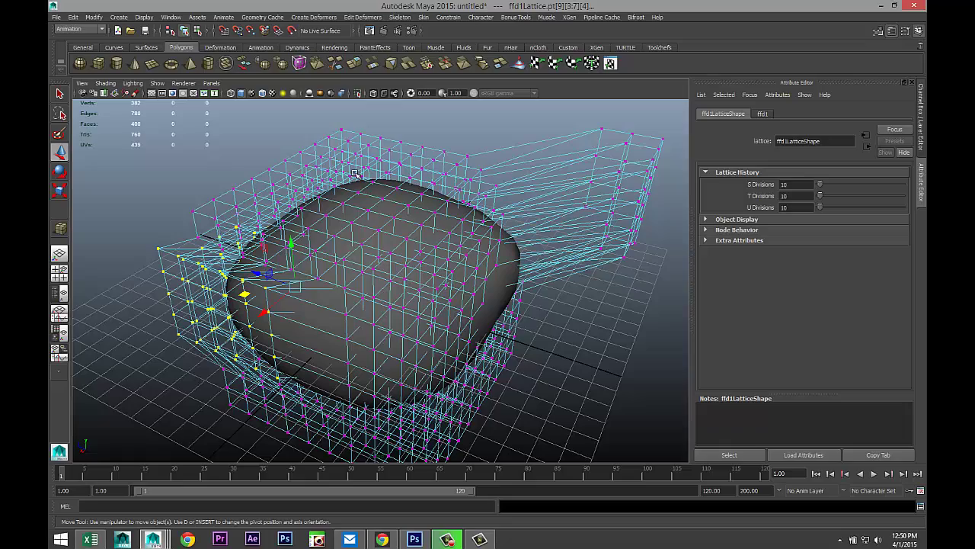
pyautogui.moveTo(316, 138); pyautogui.dragTo(419, 245)
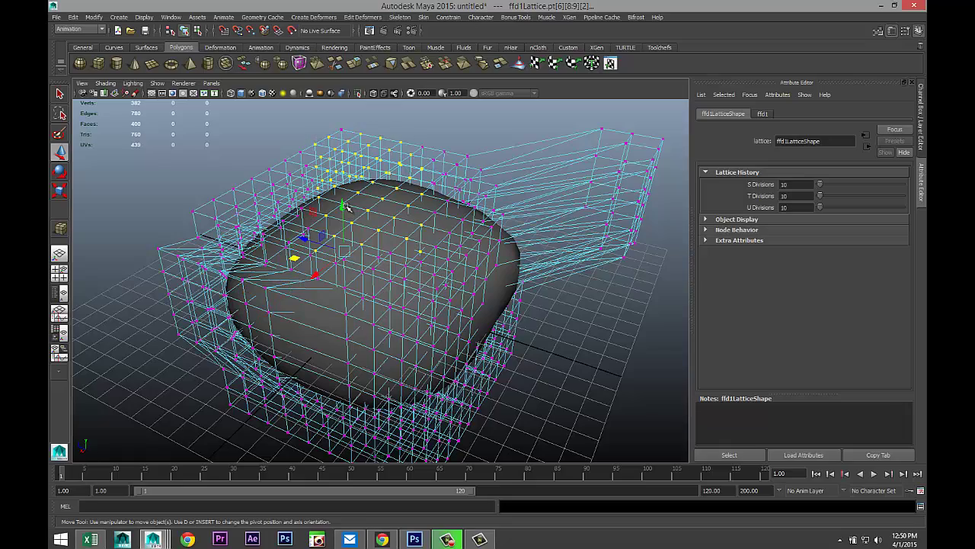
pyautogui.moveTo(342, 207); pyautogui.dragTo(341, 158)
pyautogui.keyDown('alt'); pyautogui.moveTo(435, 324); pyautogui.dragTo(583, 466); pyautogui.keyUp('alt')
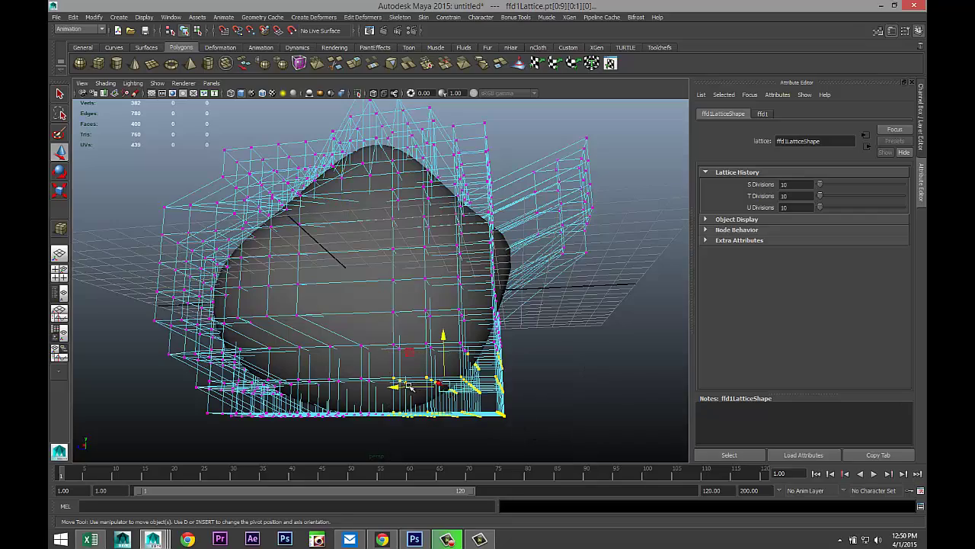
pyautogui.moveTo(409, 386); pyautogui.dragTo(481, 387)
# Tumble and zoom around the lattice to inspect the deformed blob
pyautogui.scroll(-3, 527, 372)
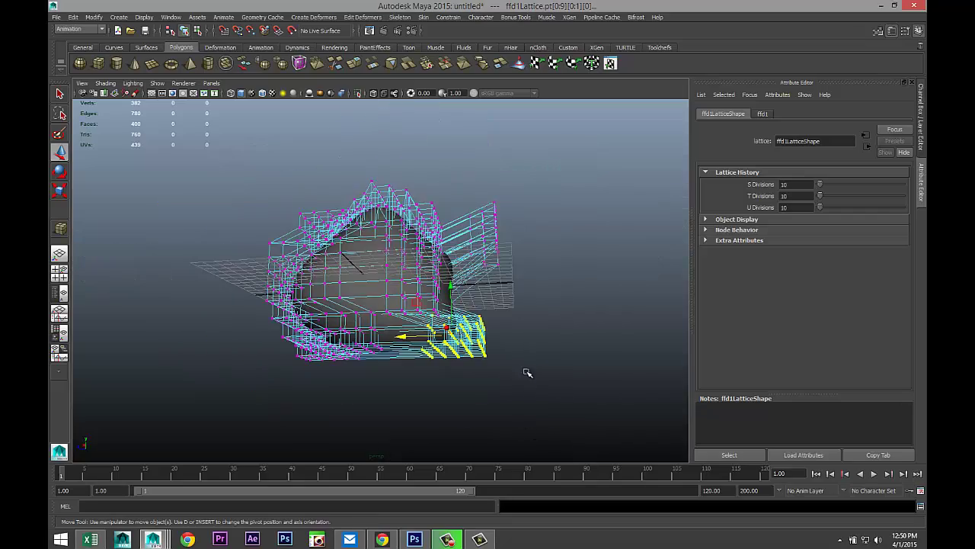
pyautogui.scroll(3, 584, 376)
pyautogui.keyDown('alt'); pyautogui.moveTo(562, 322); pyautogui.dragTo(495, 362); pyautogui.keyUp('alt')
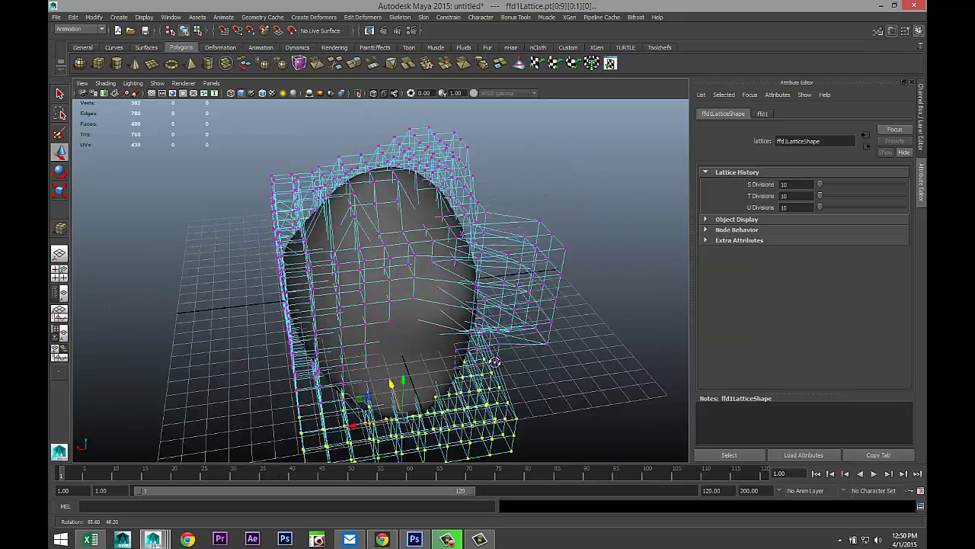
pyautogui.scroll(3, 473, 334)
pyautogui.scroll(-3, 454, 340)
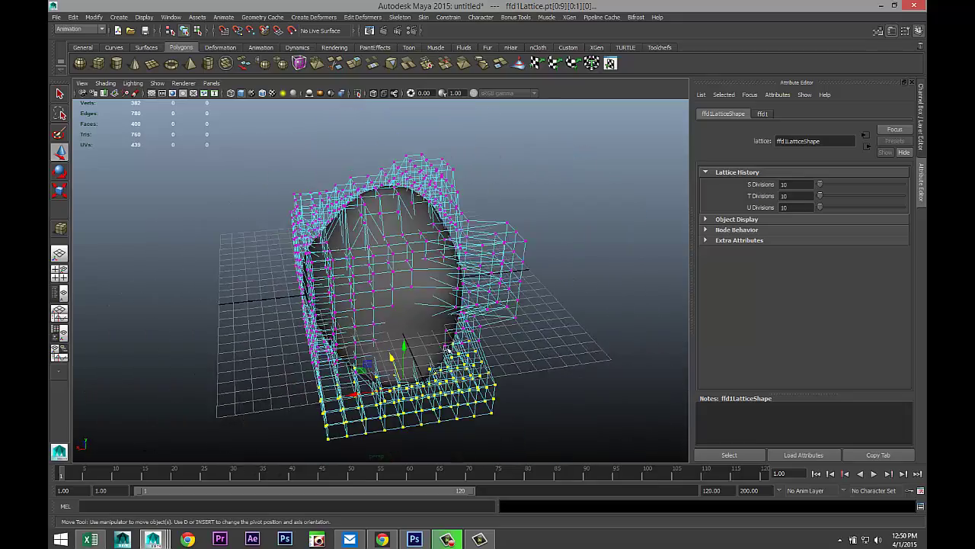
pyautogui.keyDown('alt'); pyautogui.moveTo(453, 341); pyautogui.dragTo(469, 371); pyautogui.keyUp('alt')
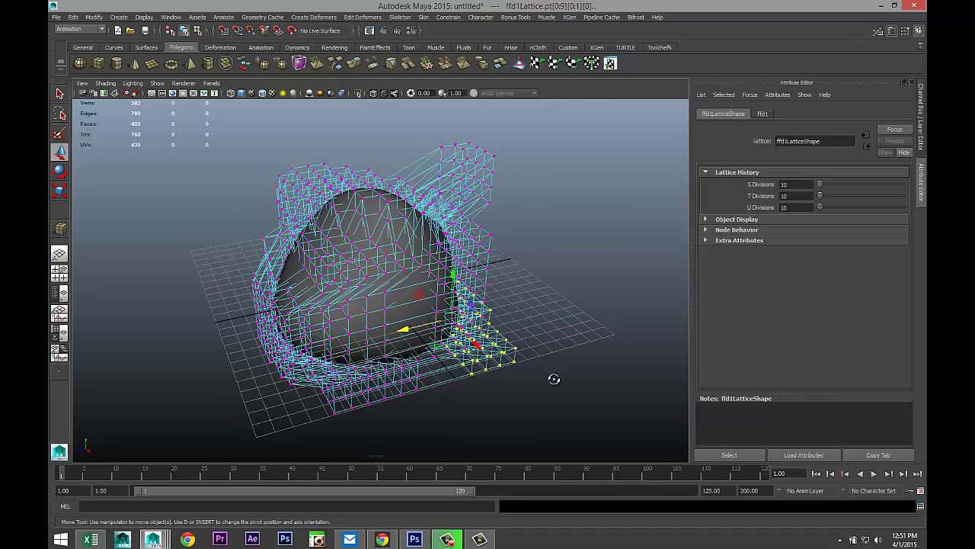
pyautogui.keyDown('alt'); pyautogui.moveTo(554, 379); pyautogui.dragTo(511, 370); pyautogui.keyUp('alt')
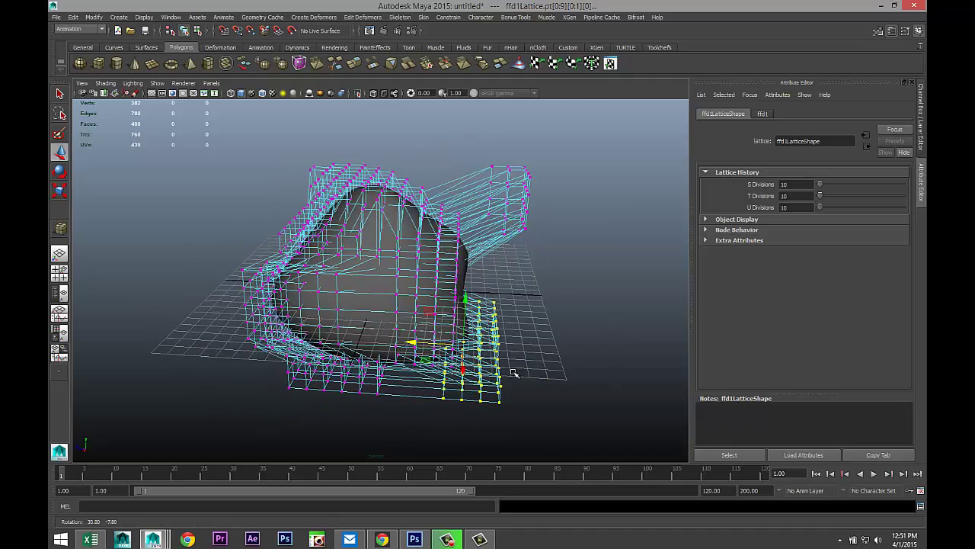
# Clear the point selection, marquee all lattice points, and attempt to delete them
pyautogui.click(589, 311)
pyautogui.rightClick(382, 239)
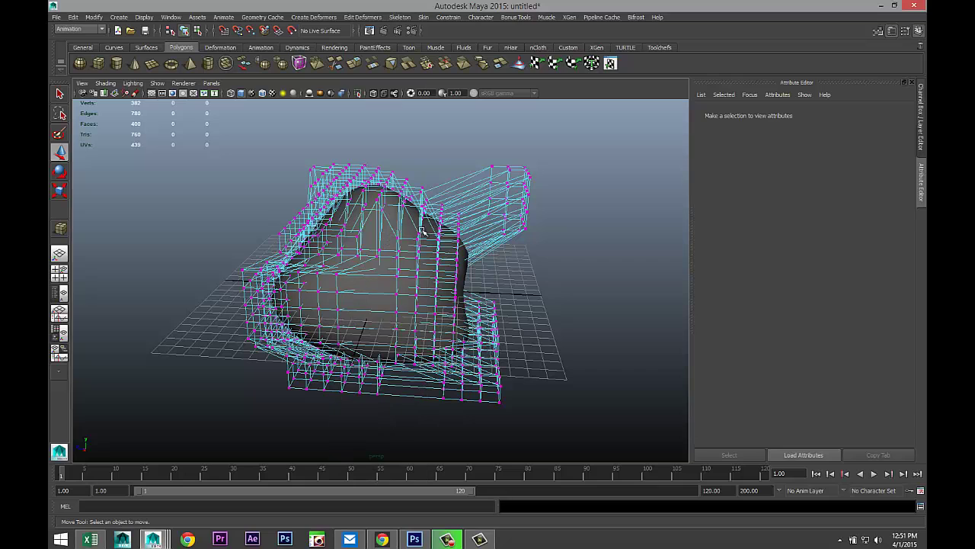
pyautogui.scroll(-5, 410, 237)
pyautogui.moveTo(272, 186); pyautogui.dragTo(552, 432)
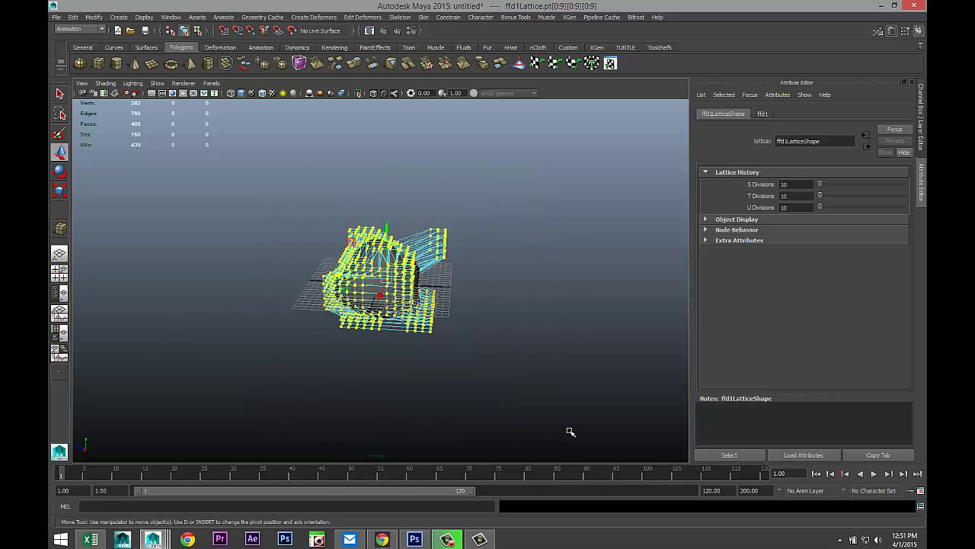
pyautogui.press('Delete')
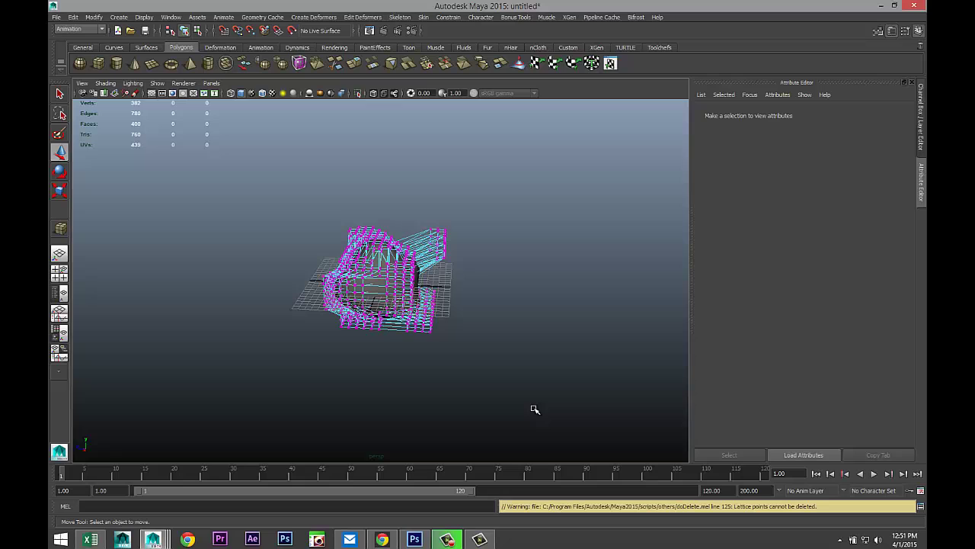
# In Object Mode, select the whole lattice and delete it along with its deformed sphere
pyautogui.moveTo(385, 271); pyautogui.dragTo(418, 260, button='right')
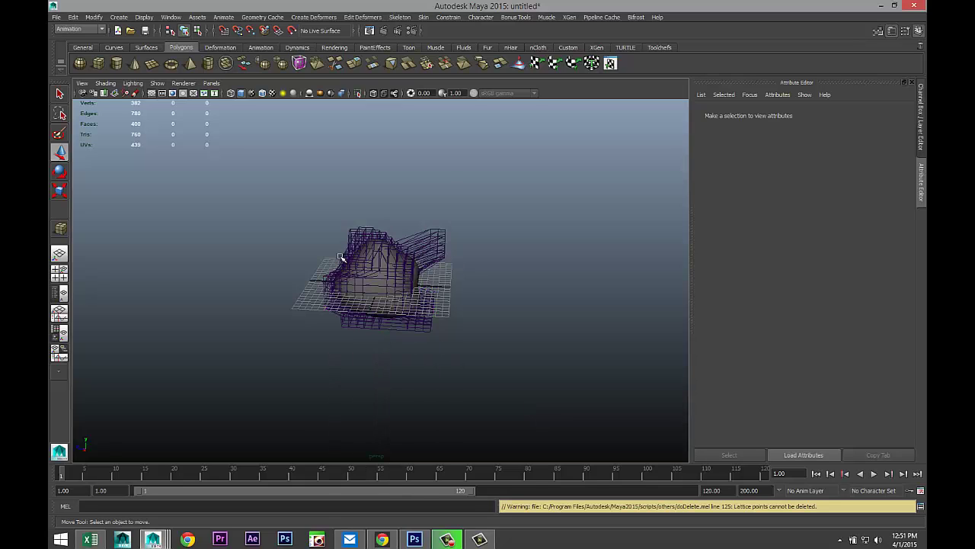
pyautogui.moveTo(326, 236); pyautogui.dragTo(518, 372)
pyautogui.press('Delete')
pyautogui.scroll(2, 525, 378)
pyautogui.moveTo(518, 372)
pyautogui.keyDown('alt'); pyautogui.mouseDown(button='middle')
pyautogui.moveTo(531, 359)
pyautogui.moveTo(514, 374)
pyautogui.mouseUp(button='middle'); pyautogui.keyUp('alt')
pyautogui.keyDown('alt'); pyautogui.moveTo(513, 374); pyautogui.dragTo(525, 373); pyautogui.keyUp('alt')
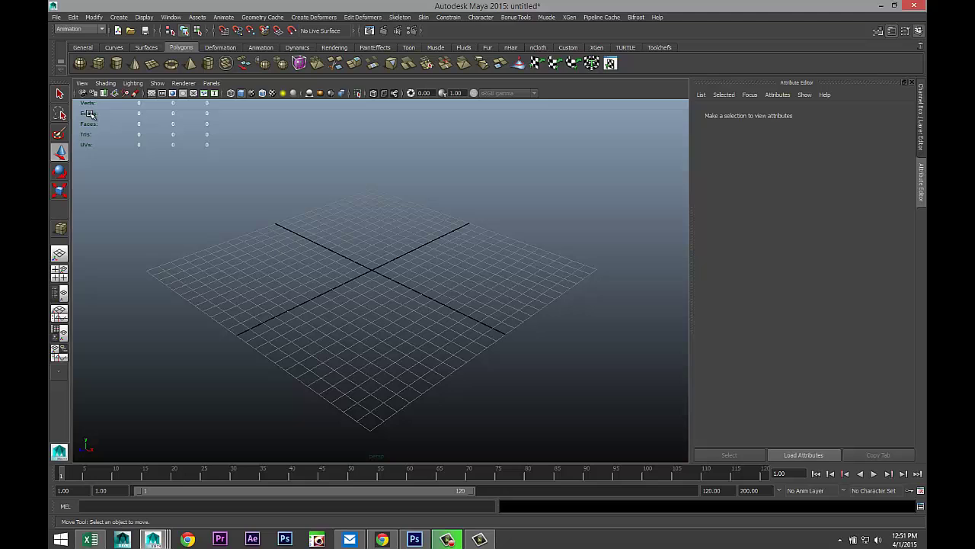
# Drag out three shelf spheres: one on the left, a larger one in front, a small one behind
pyautogui.click(80, 64)
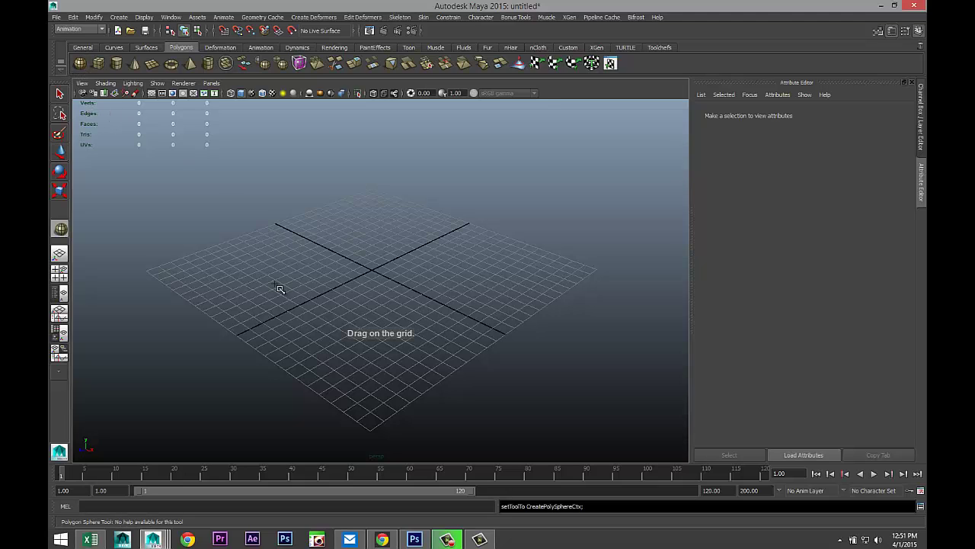
pyautogui.moveTo(278, 280); pyautogui.dragTo(320, 287)
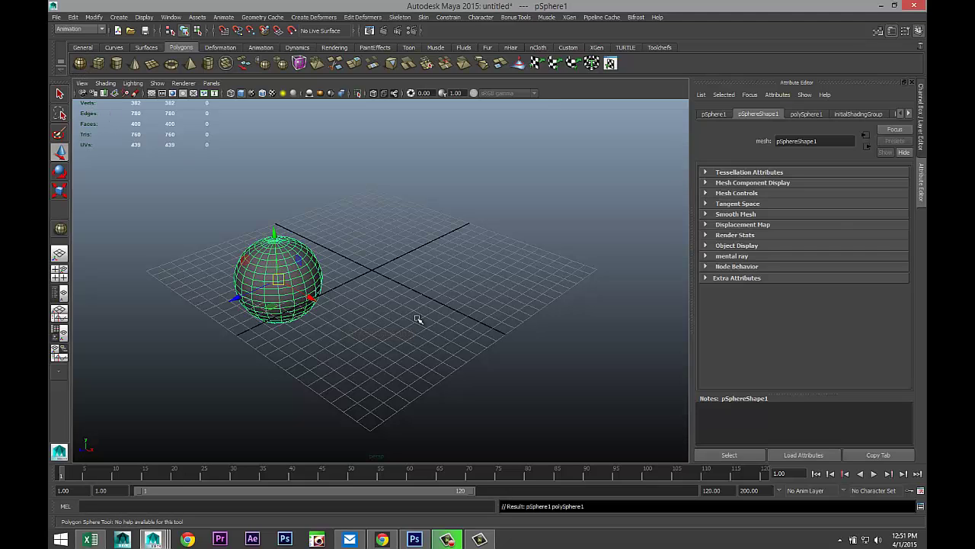
pyautogui.moveTo(418, 348); pyautogui.dragTo(483, 357)
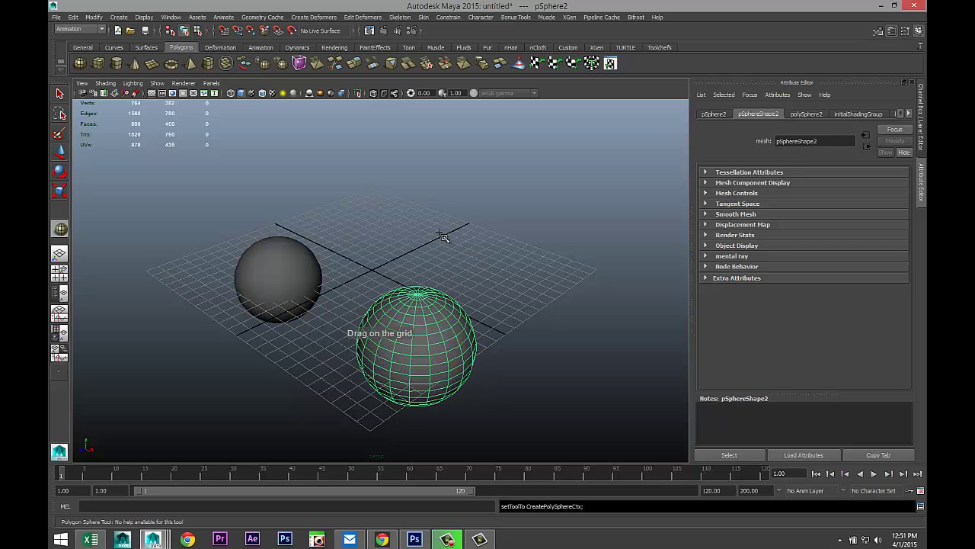
pyautogui.moveTo(440, 239); pyautogui.dragTo(459, 247)
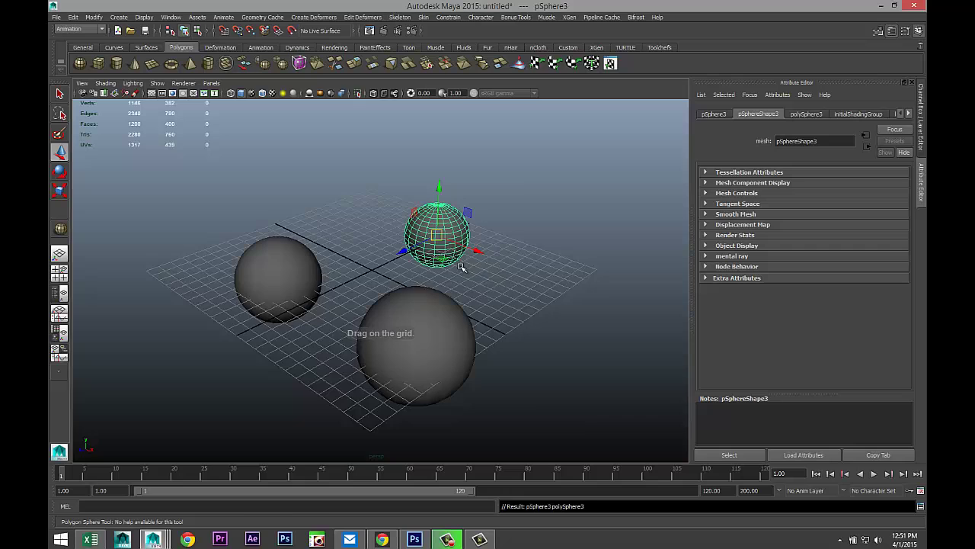
pyautogui.press('w')
pyautogui.scroll(-5, 461, 267)
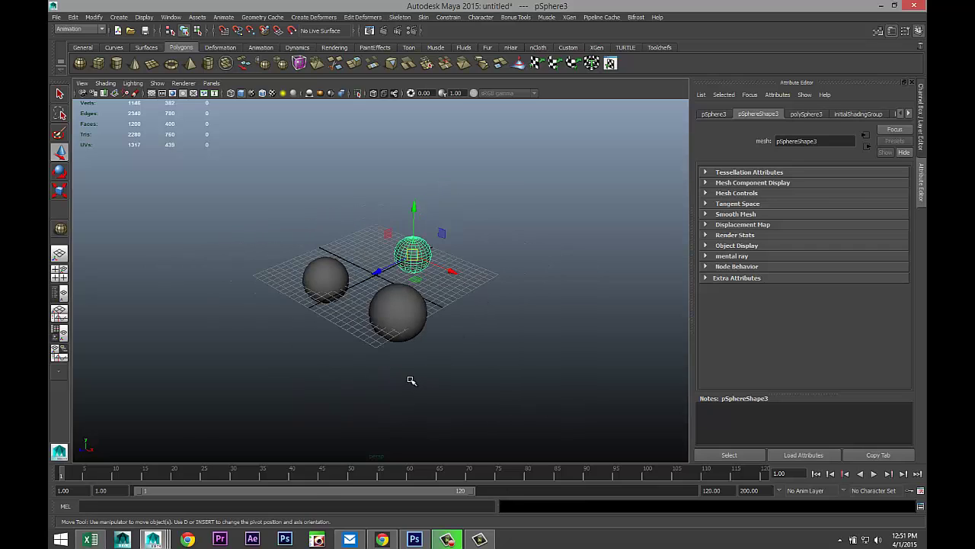
pyautogui.keyDown('alt'); pyautogui.moveTo(411, 380); pyautogui.dragTo(466, 385); pyautogui.keyUp('alt')
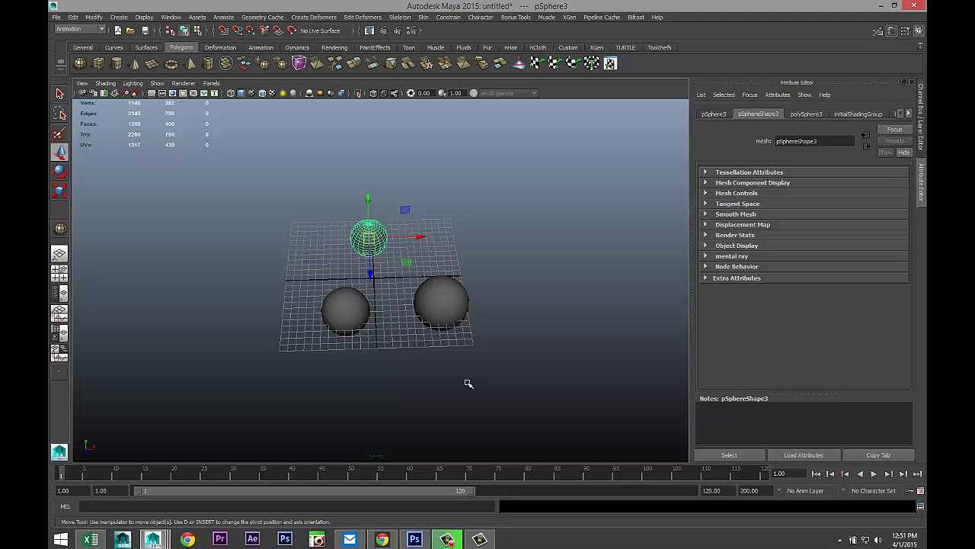
# Create camera1 and move it out along Z in front of the spheres
pyautogui.click(119, 17)
pyautogui.moveTo(149, 77)
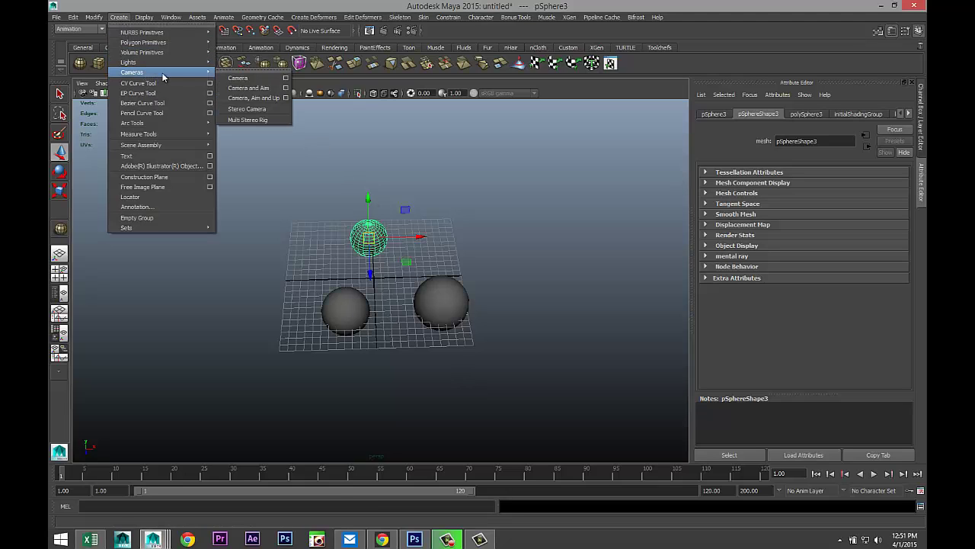
pyautogui.click(238, 79)
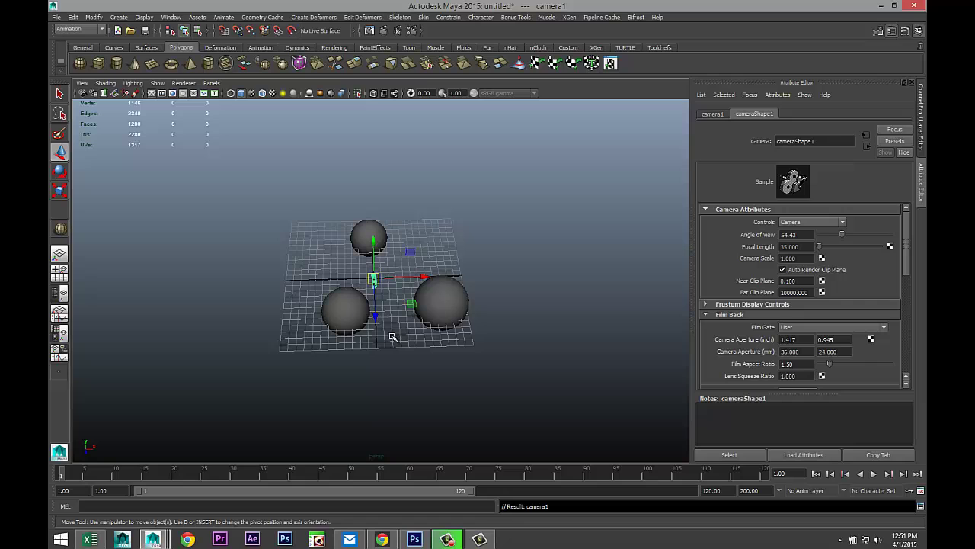
pyautogui.moveTo(375, 319); pyautogui.dragTo(373, 457)
pyautogui.keyDown('alt'); pyautogui.moveTo(461, 423); pyautogui.dragTo(383, 401); pyautogui.keyUp('alt')
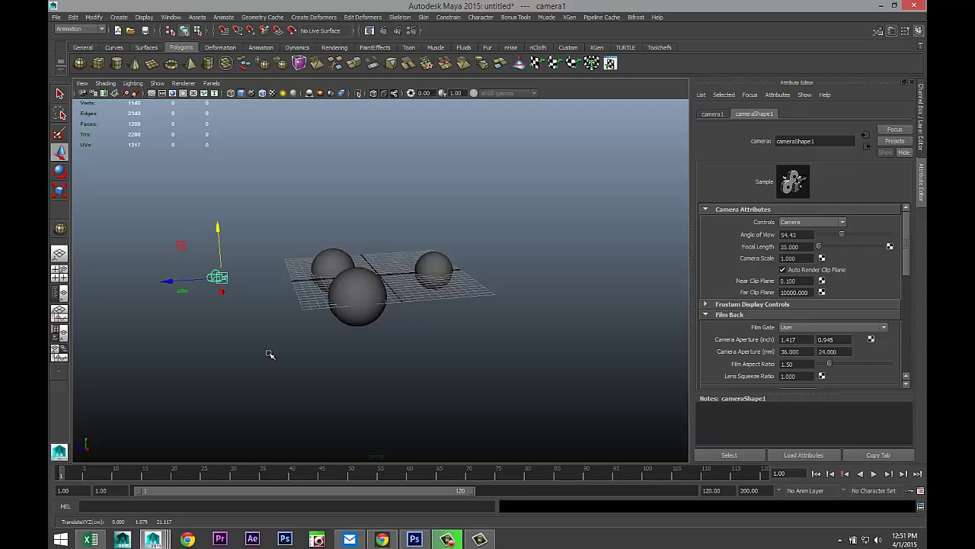
pyautogui.keyDown('alt'); pyautogui.moveTo(269, 353); pyautogui.dragTo(371, 393); pyautogui.keyUp('alt')
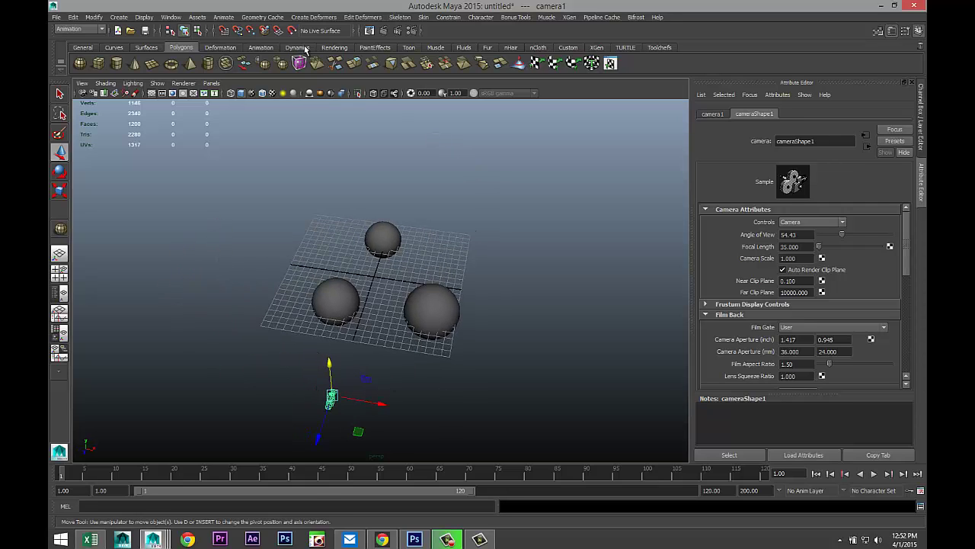
# Create camera2, move it sideways along X, and rotate it 75° on Y toward the spheres
pyautogui.click(119, 17)
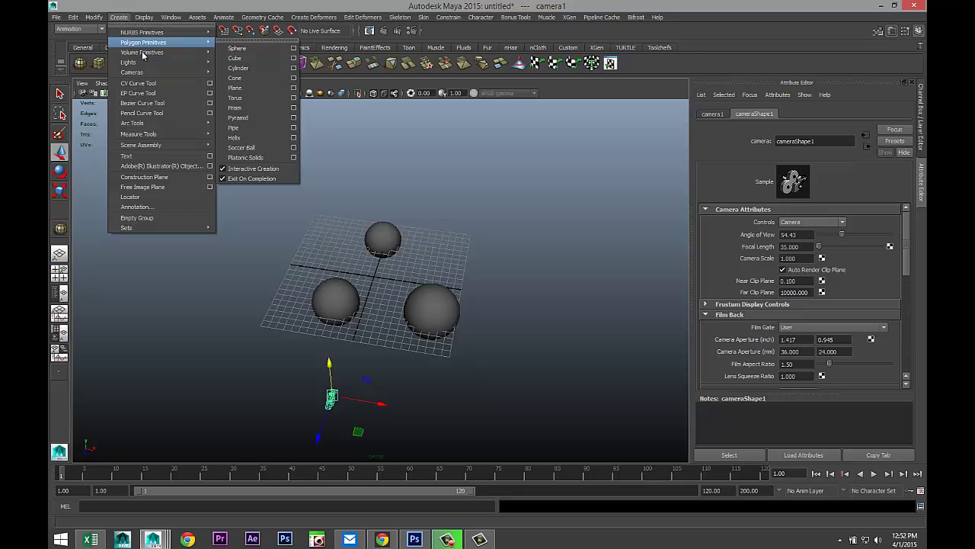
pyautogui.moveTo(163, 71)
pyautogui.click(238, 79)
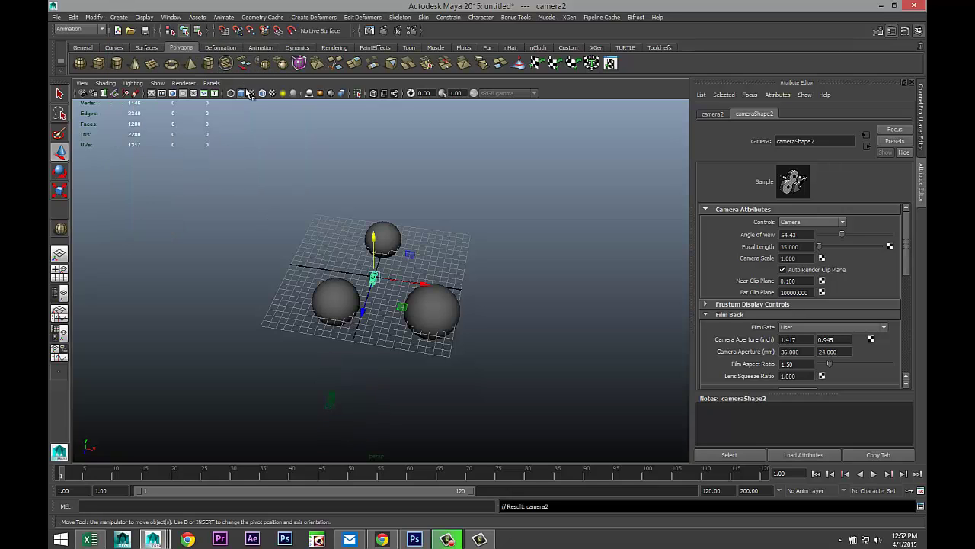
pyautogui.moveTo(424, 284); pyautogui.dragTo(608, 342)
pyautogui.press('f')
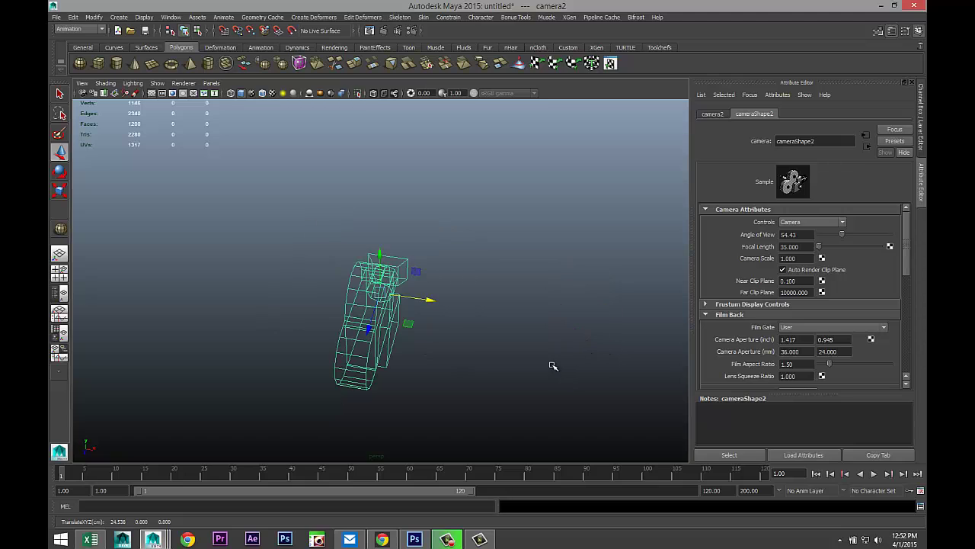
pyautogui.scroll(-5, 550, 363)
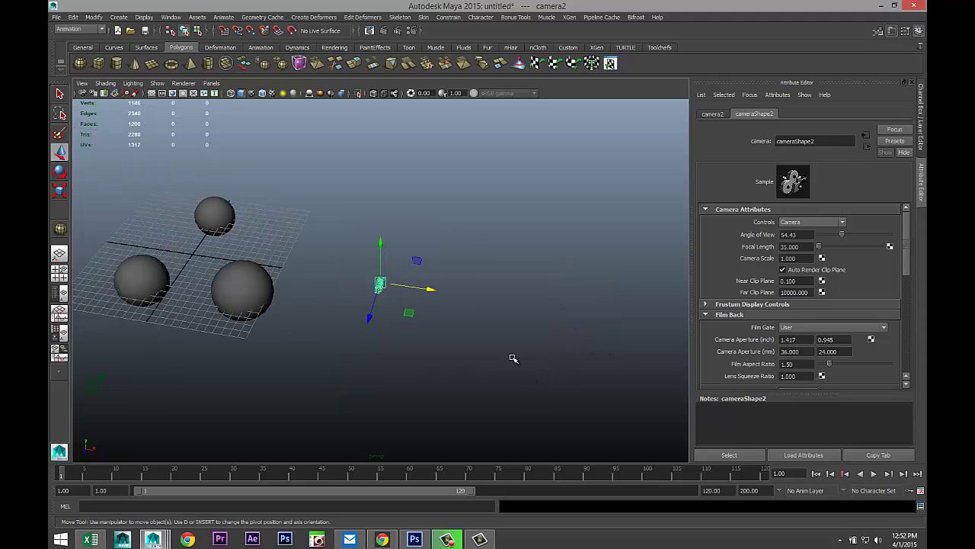
pyautogui.press('e')
pyautogui.moveTo(388, 322); pyautogui.dragTo(464, 315)
pyautogui.scroll(-3, 472, 336)
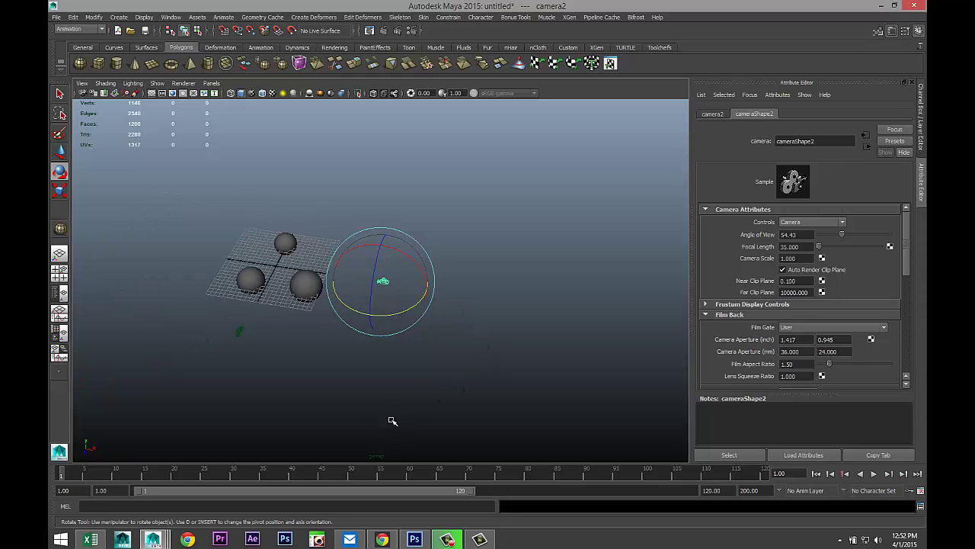
pyautogui.keyDown('alt'); pyautogui.moveTo(393, 421); pyautogui.dragTo(434, 400); pyautogui.keyUp('alt')
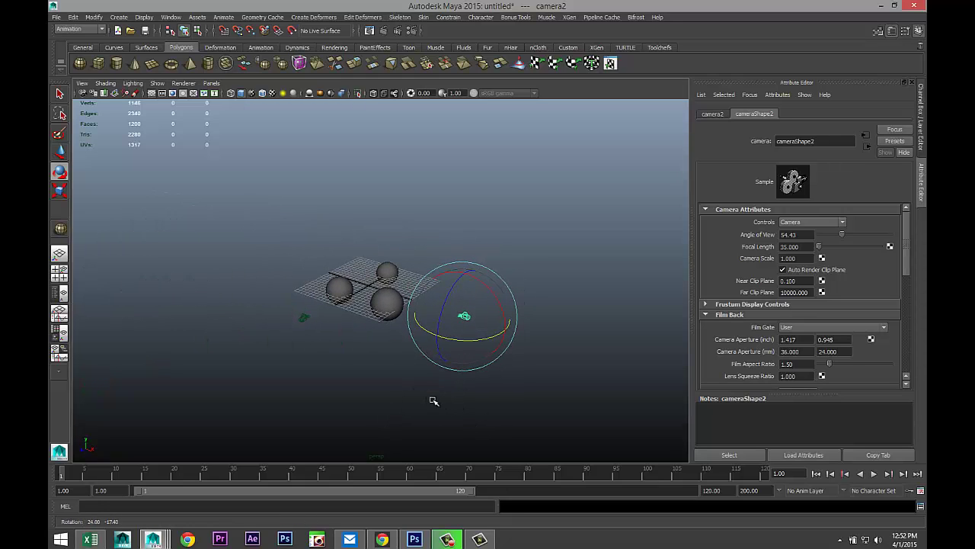
# Look through camera2 via the viewport's Panels > Perspective menu
pyautogui.click(213, 84)
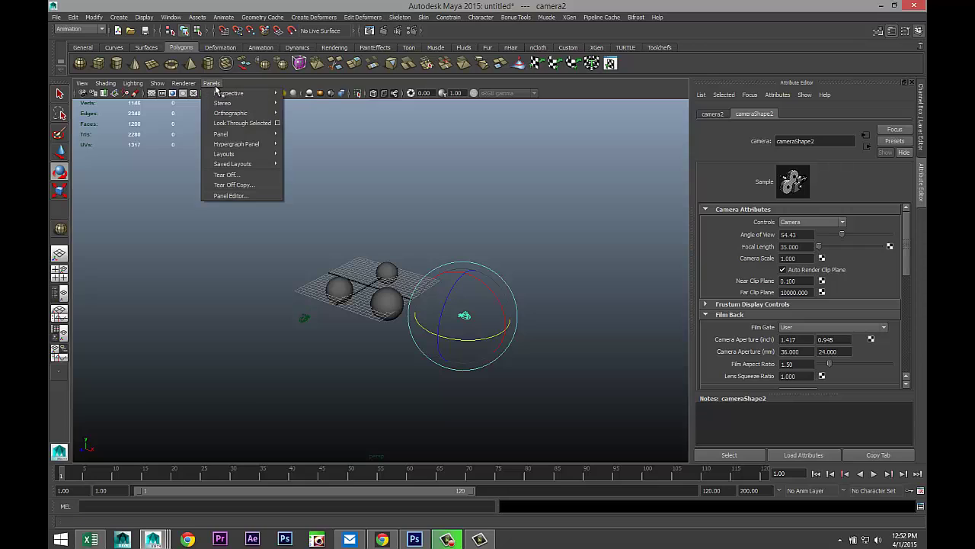
pyautogui.moveTo(241, 99)
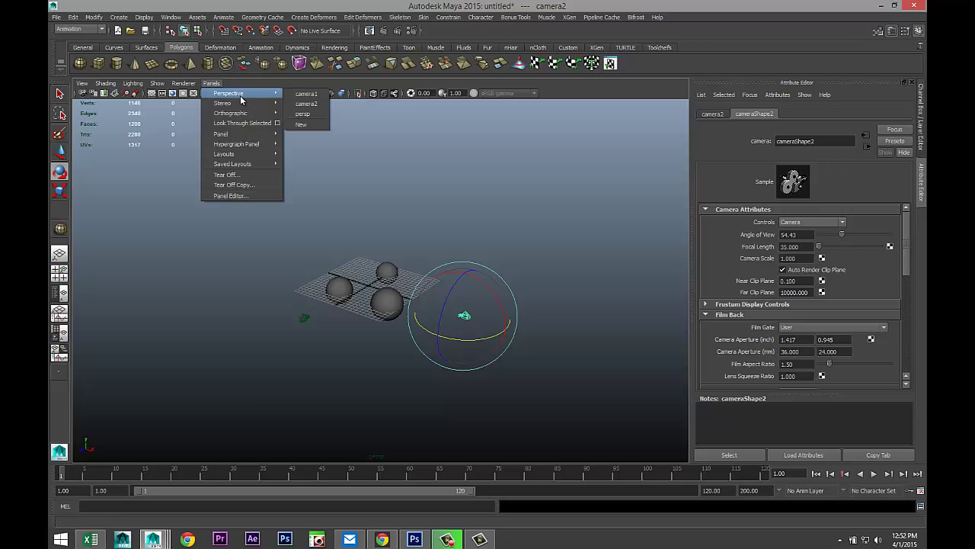
pyautogui.click(310, 102)
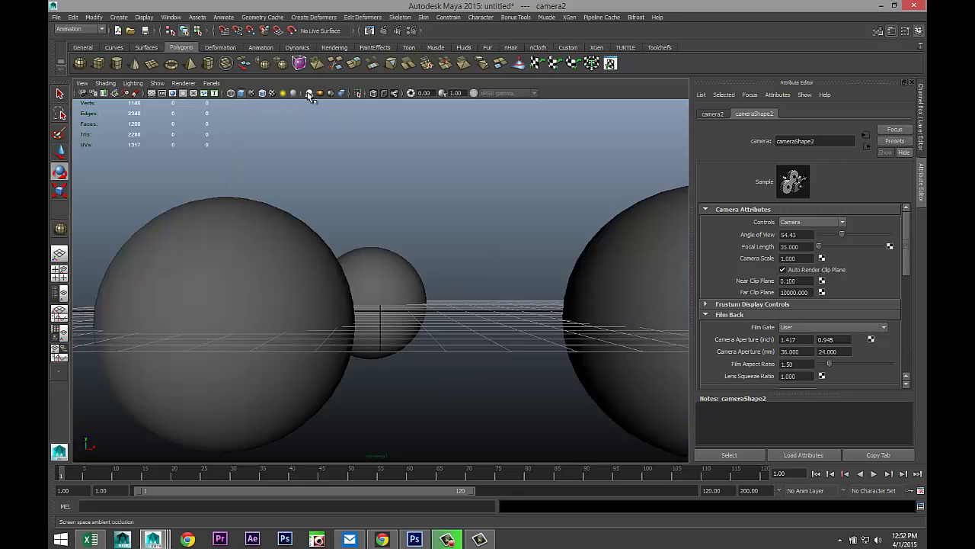
pyautogui.click(211, 83)
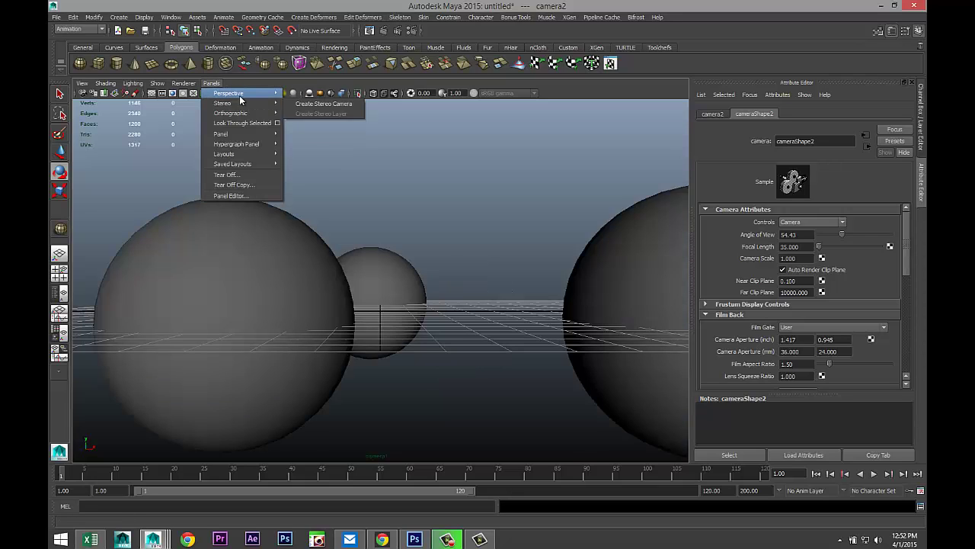
pyautogui.click(312, 106)
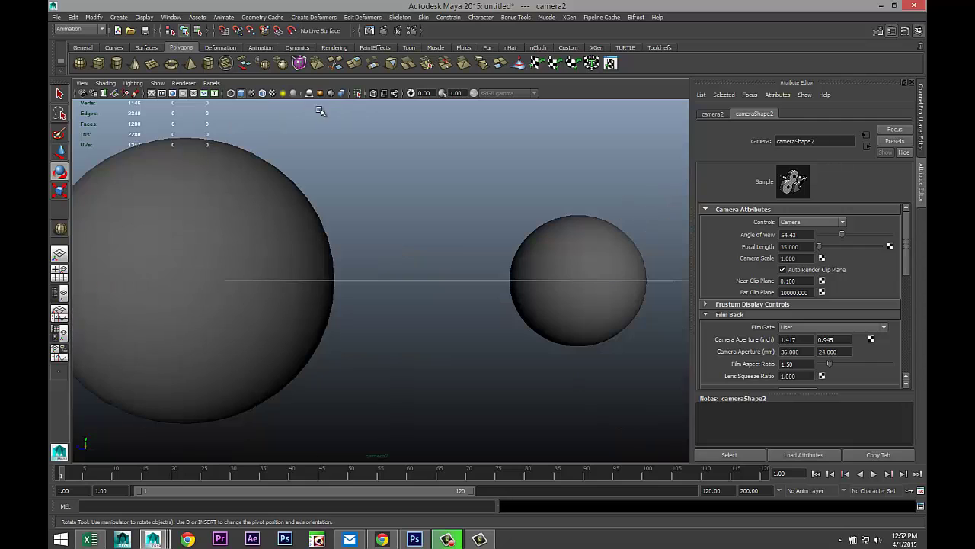
# Tumble and dolly the view out, then marquee-select camera1
pyautogui.scroll(-4, 359, 140)
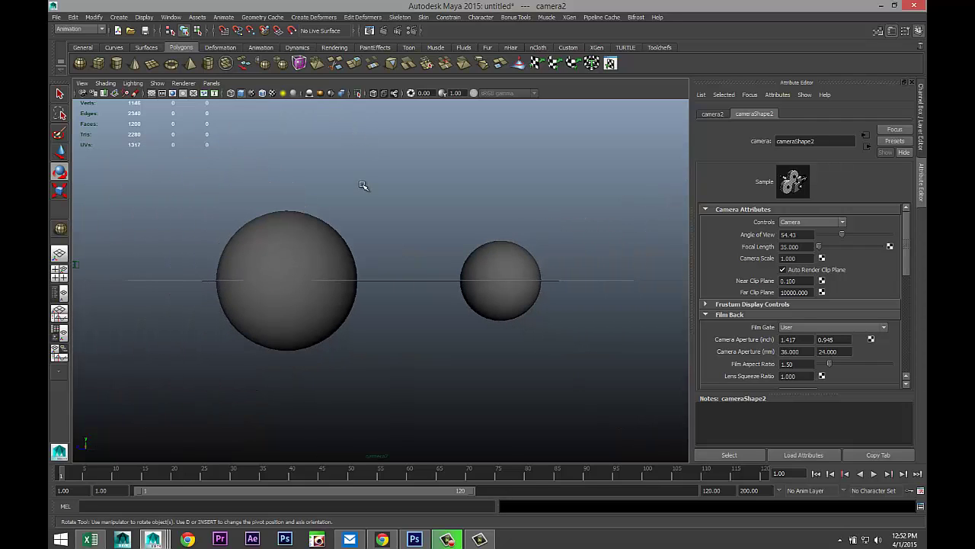
pyautogui.scroll(1, 360, 196)
pyautogui.scroll(-3, 364, 216)
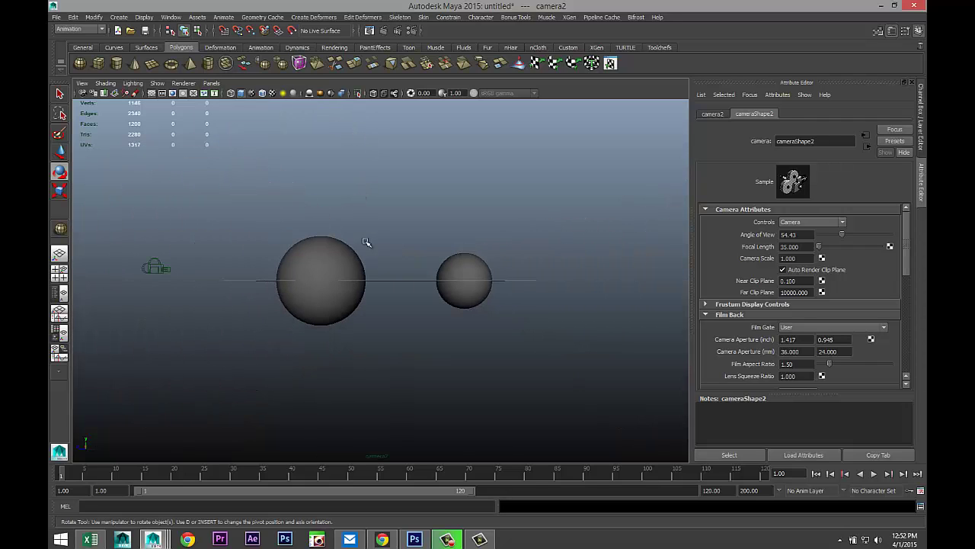
pyautogui.keyDown('alt'); pyautogui.moveTo(366, 242); pyautogui.dragTo(539, 294); pyautogui.keyUp('alt')
pyautogui.keyDown('alt'); pyautogui.moveTo(540, 294); pyautogui.dragTo(462, 342, button='right'); pyautogui.keyUp('alt')
pyautogui.keyDown('alt'); pyautogui.moveTo(424, 344); pyautogui.dragTo(515, 350); pyautogui.keyUp('alt')
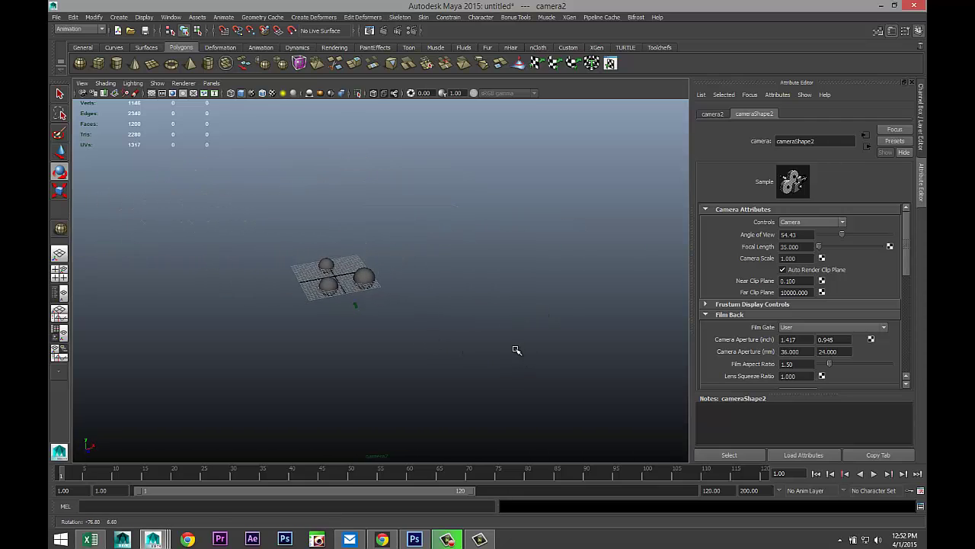
pyautogui.keyDown('alt'); pyautogui.moveTo(515, 350); pyautogui.dragTo(568, 346, button='right'); pyautogui.keyUp('alt')
pyautogui.keyDown('alt'); pyautogui.moveTo(568, 346); pyautogui.dragTo(461, 364); pyautogui.keyUp('alt')
pyautogui.keyDown('alt'); pyautogui.moveTo(461, 364); pyautogui.dragTo(498, 363, button='right'); pyautogui.keyUp('alt')
pyautogui.moveTo(277, 198); pyautogui.dragTo(607, 411)
pyautogui.keyDown('alt'); pyautogui.moveTo(607, 412); pyautogui.dragTo(566, 390, button='right'); pyautogui.keyUp('alt')
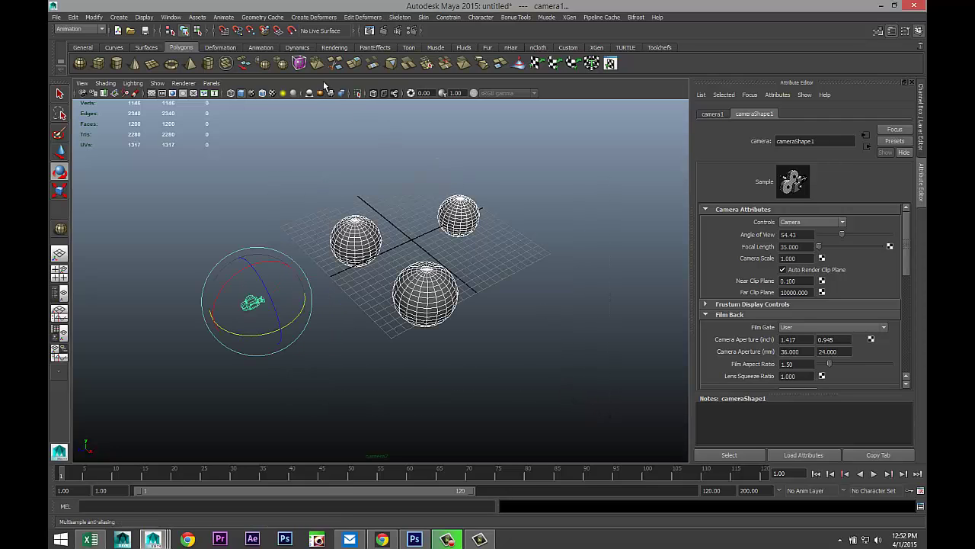
# Set the viewport to look through camera1 via Panels > Perspective, with nothing selected
pyautogui.click(211, 83)
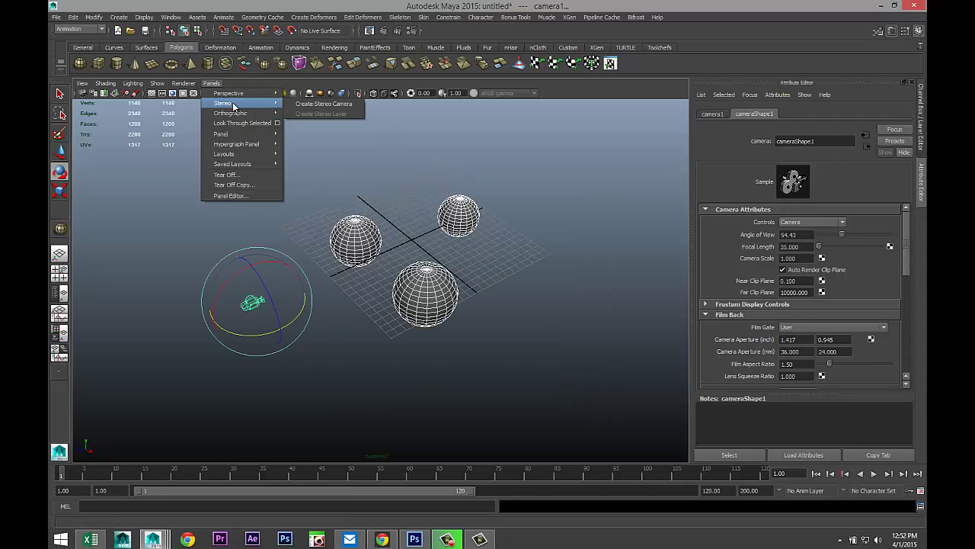
pyautogui.moveTo(251, 93)
pyautogui.click(313, 106)
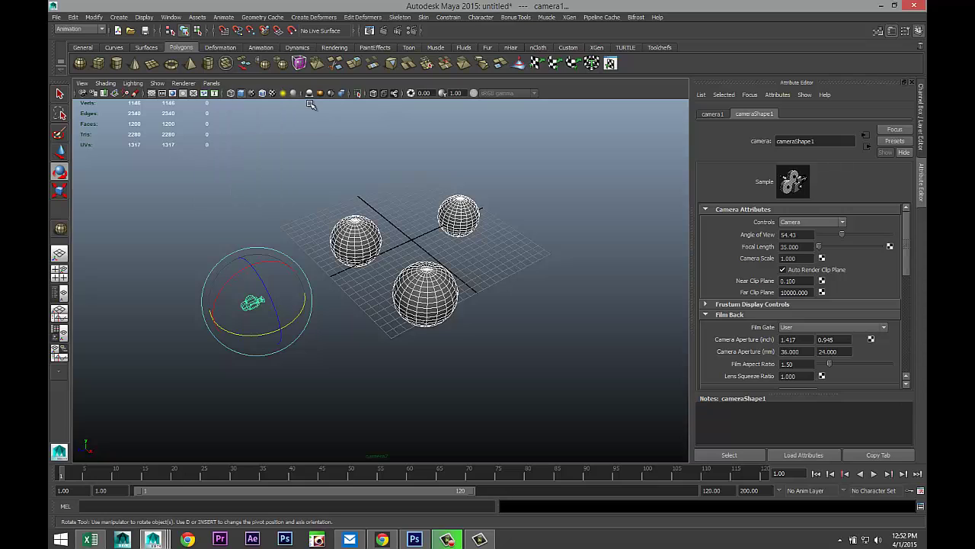
pyautogui.click(211, 83)
pyautogui.moveTo(244, 98)
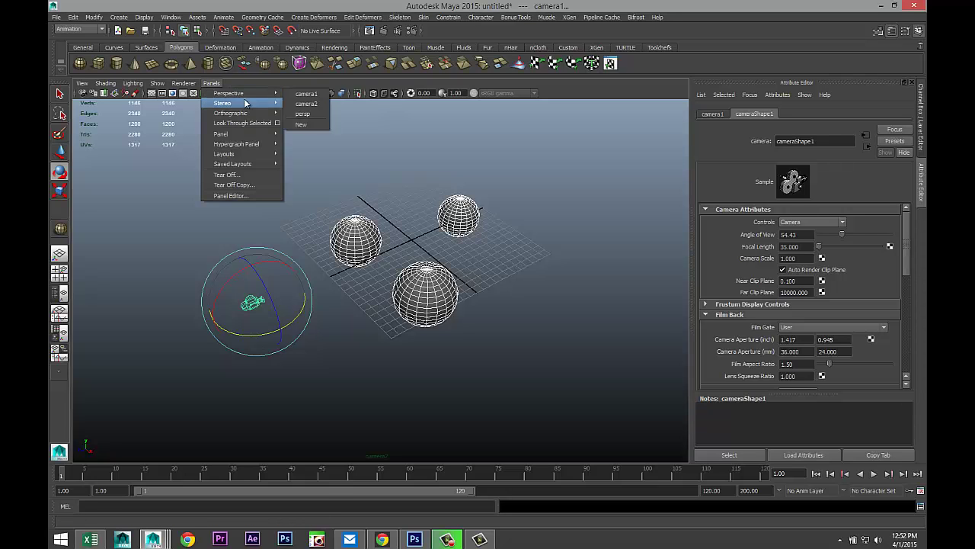
pyautogui.click(304, 94)
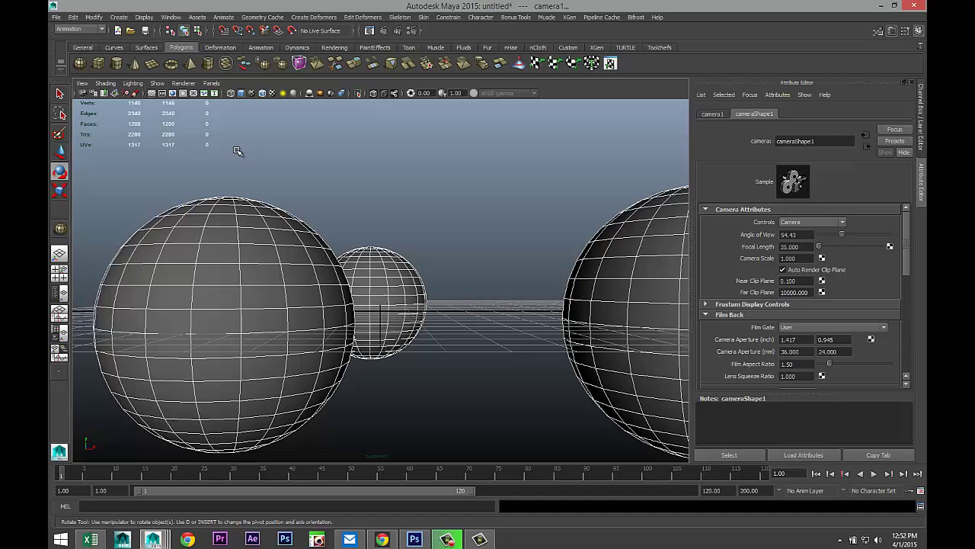
pyautogui.scroll(-5, 420, 246)
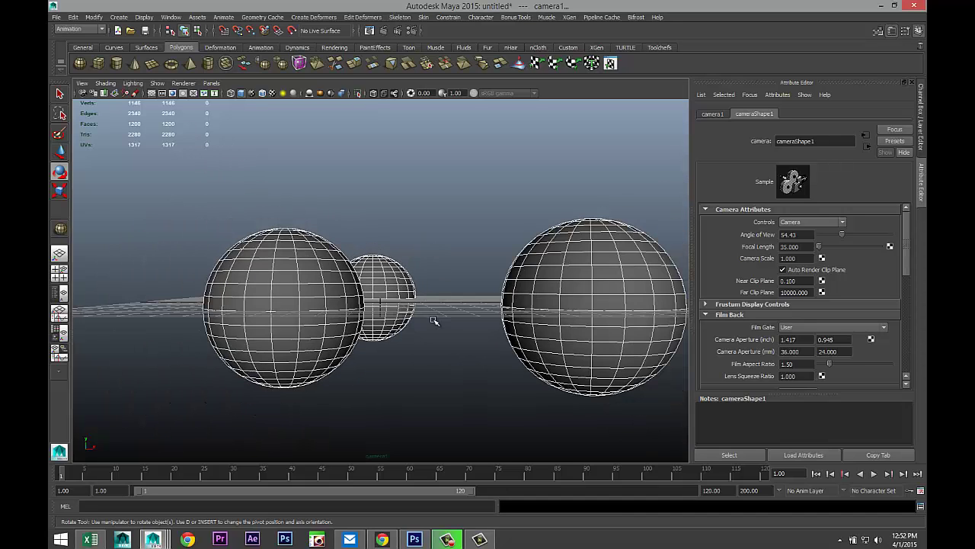
pyautogui.click(436, 323)
pyautogui.scroll(-3, 427, 323)
pyautogui.keyDown('alt'); pyautogui.moveTo(420, 322); pyautogui.dragTo(433, 333); pyautogui.keyUp('alt')
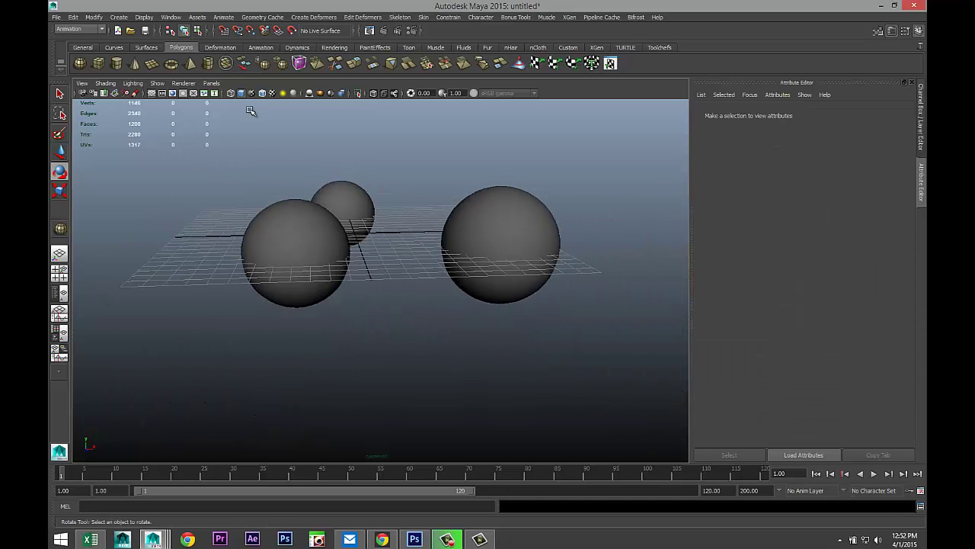
pyautogui.click(211, 84)
pyautogui.moveTo(236, 97)
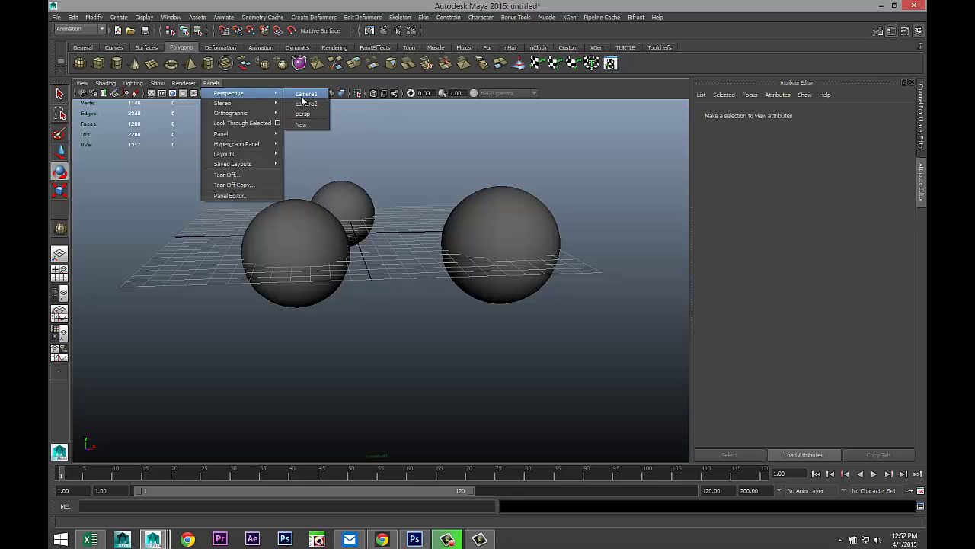
pyautogui.click(308, 98)
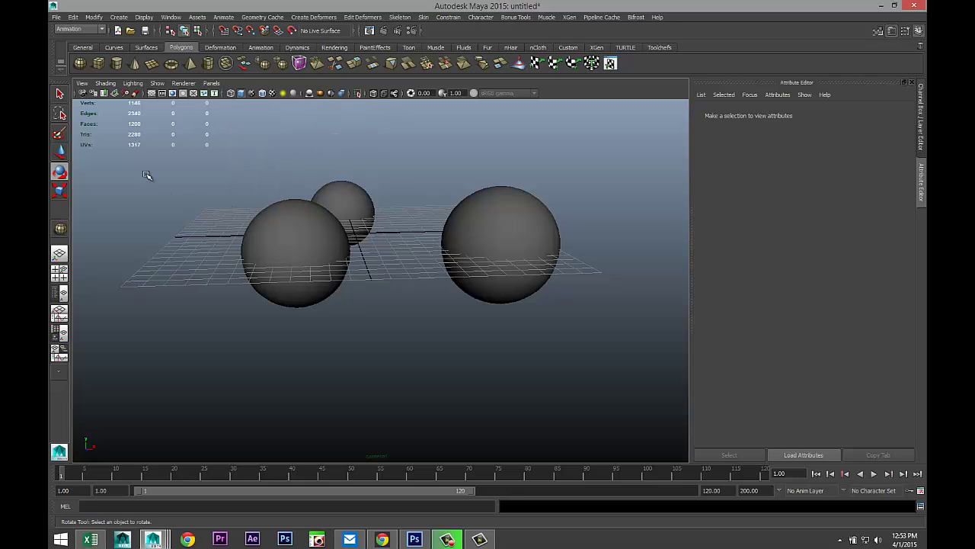
# Launch the Toolchefs Camera Lattice tool and bring its window forward with camera1 loaded
pyautogui.click(659, 47)
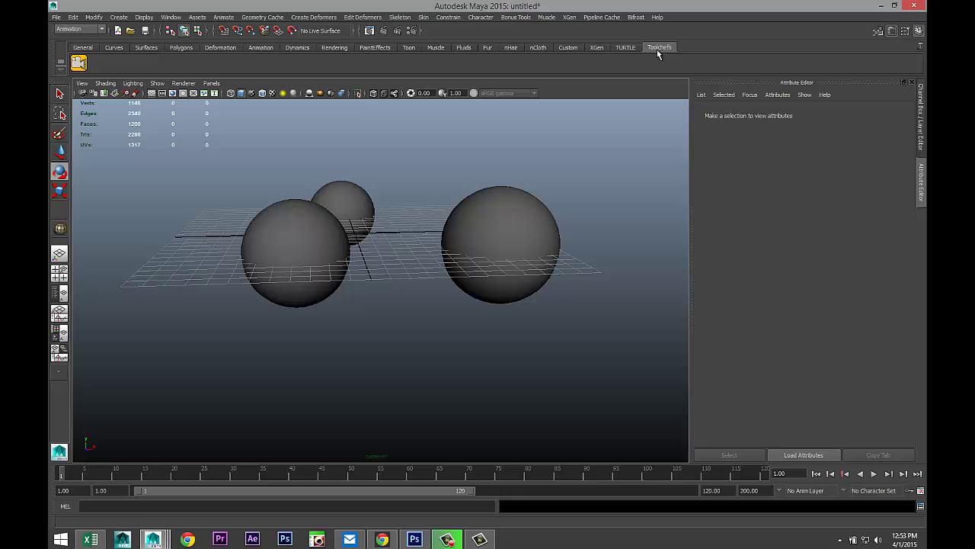
pyautogui.click(82, 62)
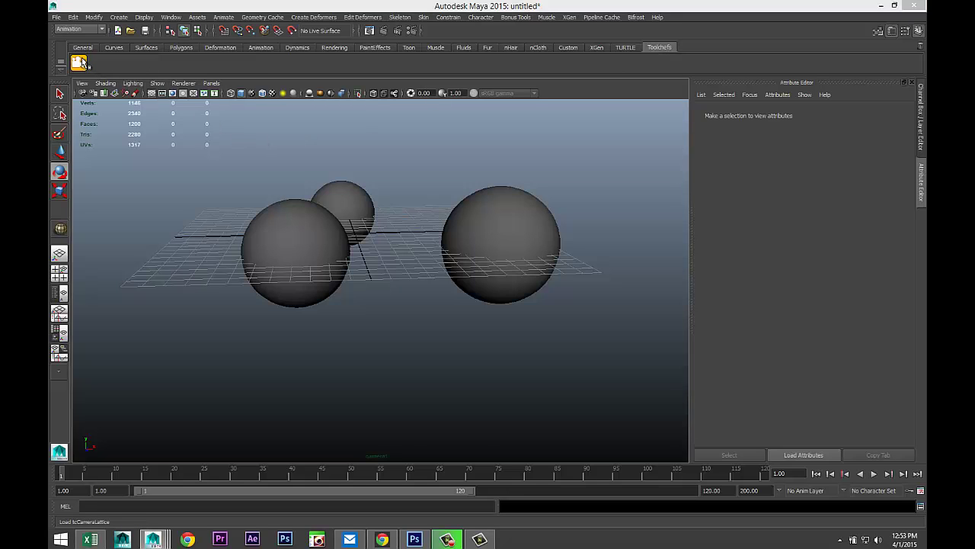
pyautogui.hotkey('alt', 'Tab')
pyautogui.hotkey('alt', 'Tab')
pyautogui.hotkey('alt', 'Tab')
pyautogui.hotkey('alt', 'Tab')
pyautogui.hotkey('alt', 'Tab')
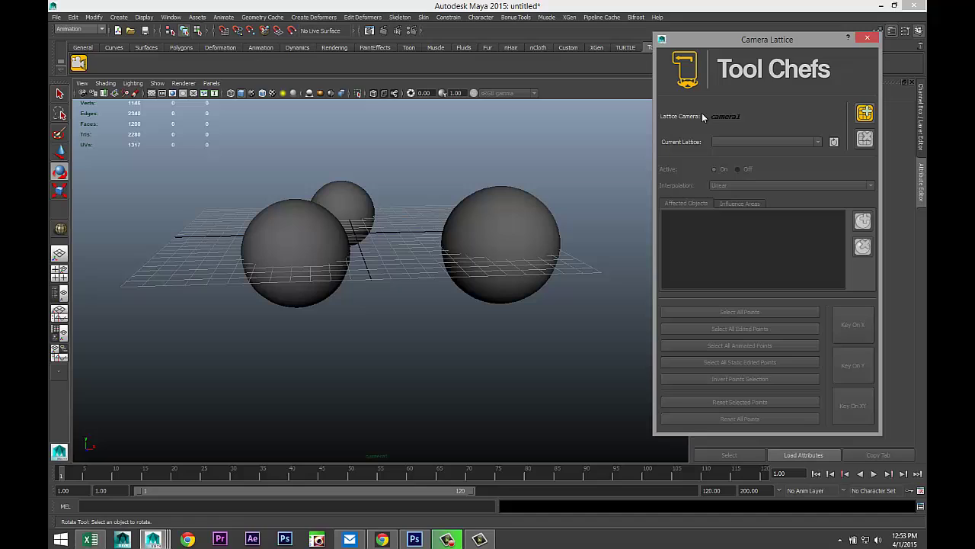
# Create cameraLattice1 and cameraLattice2, each with 10 X and 10 Y divisions
pyautogui.click(865, 112)
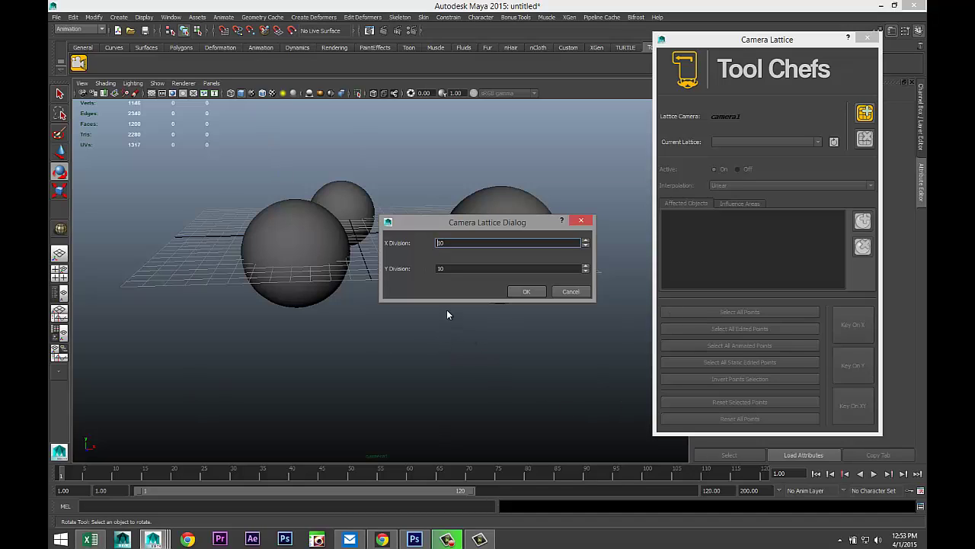
pyautogui.click(528, 292)
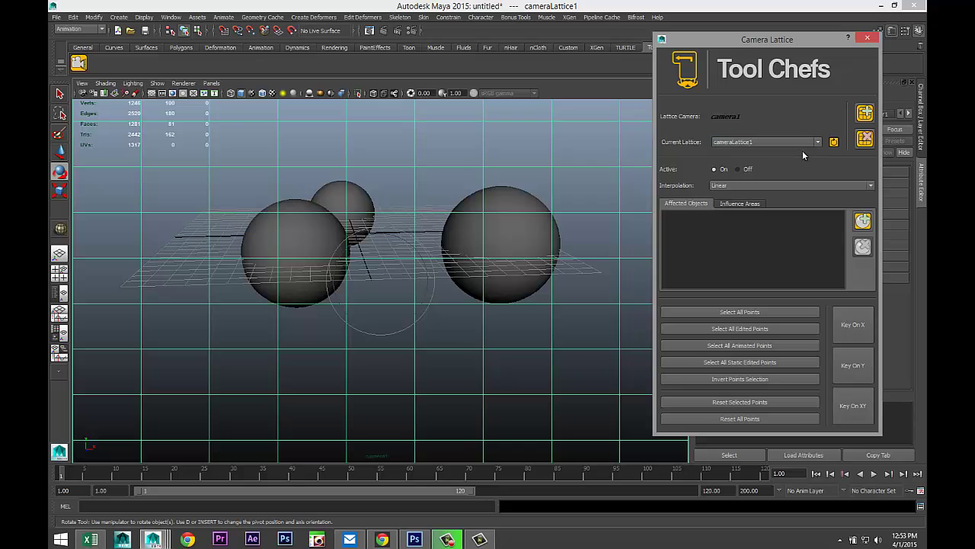
pyautogui.click(866, 113)
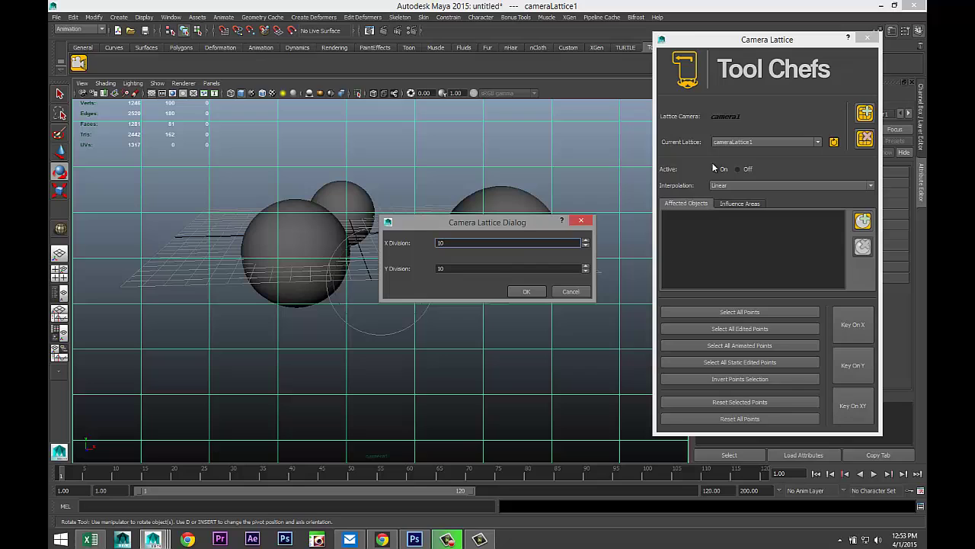
pyautogui.click(529, 291)
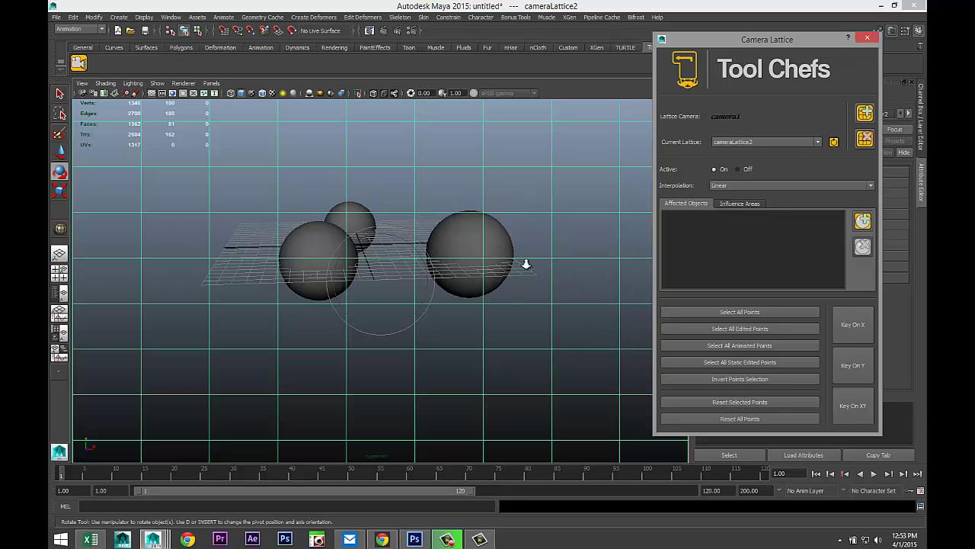
# Drag a cameraLattice2 point above the right sphere, undo it, and reopen the Camera Lattice window
pyautogui.click(482, 216)
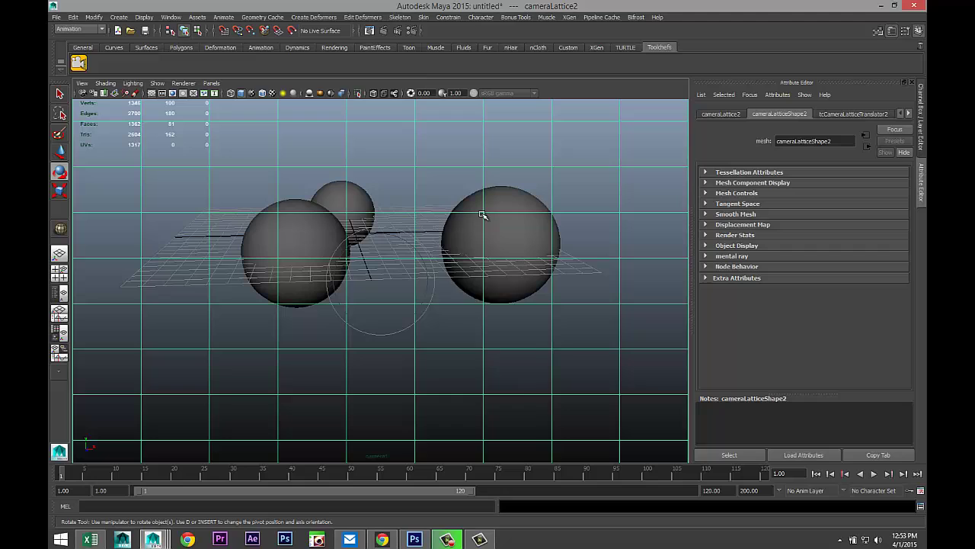
pyautogui.moveTo(482, 216); pyautogui.dragTo(439, 214, button='right')
pyautogui.click(439, 214)
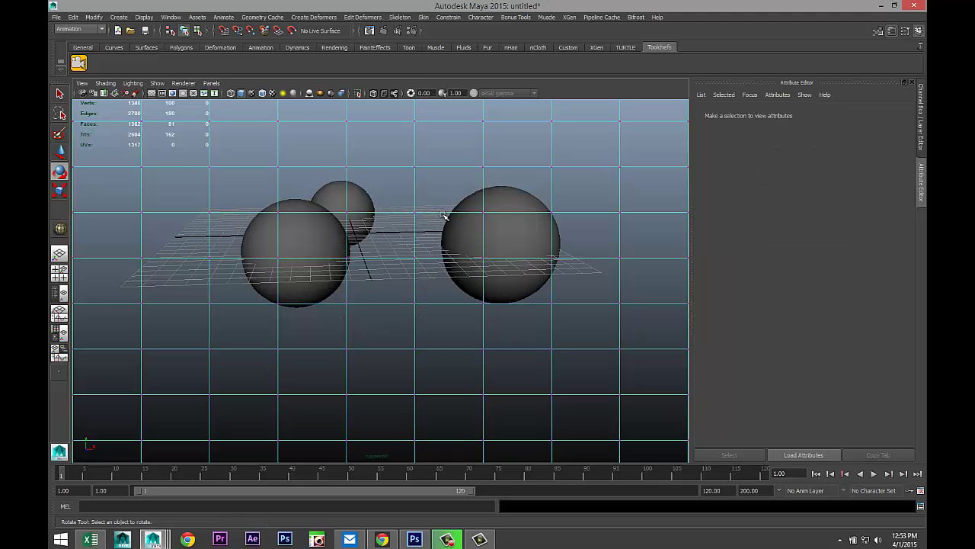
pyautogui.moveTo(474, 157); pyautogui.dragTo(524, 276)
pyautogui.press('w')
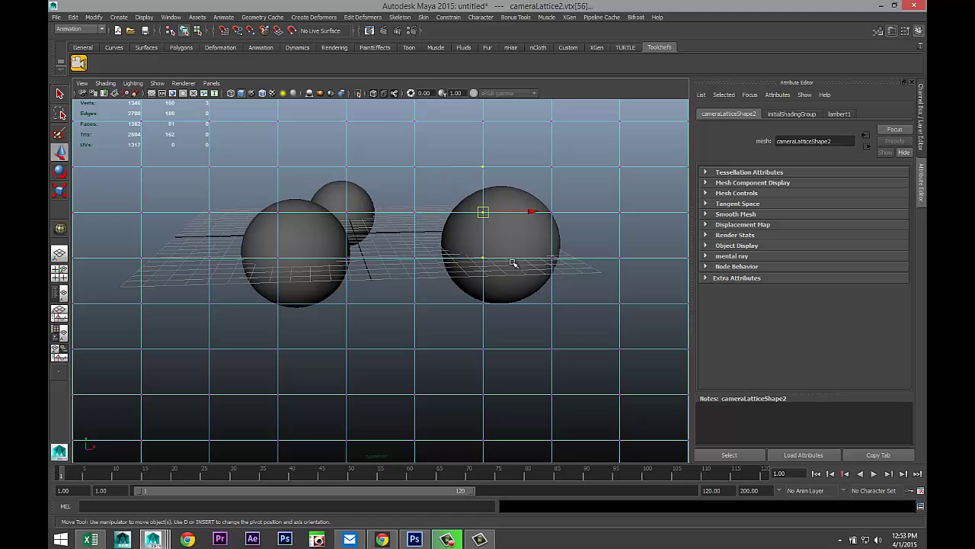
pyautogui.moveTo(484, 213)
pyautogui.mouseDown()
pyautogui.moveTo(446, 162)
pyautogui.moveTo(496, 233)
pyautogui.moveTo(475, 165)
pyautogui.moveTo(565, 204)
pyautogui.moveTo(481, 198)
pyautogui.moveTo(486, 211)
pyautogui.mouseUp()
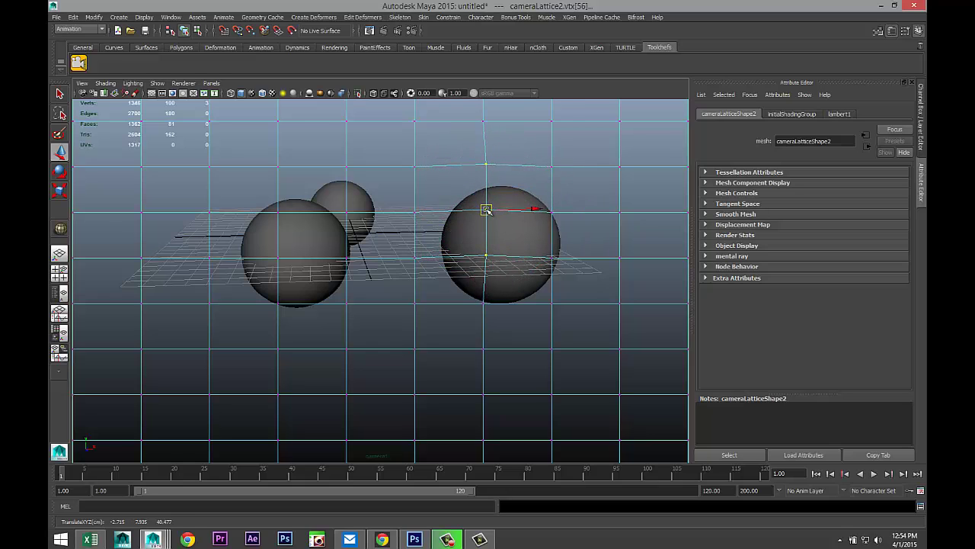
pyautogui.hotkey('ctrl', 'z')
pyautogui.hotkey('ctrl', 'z')
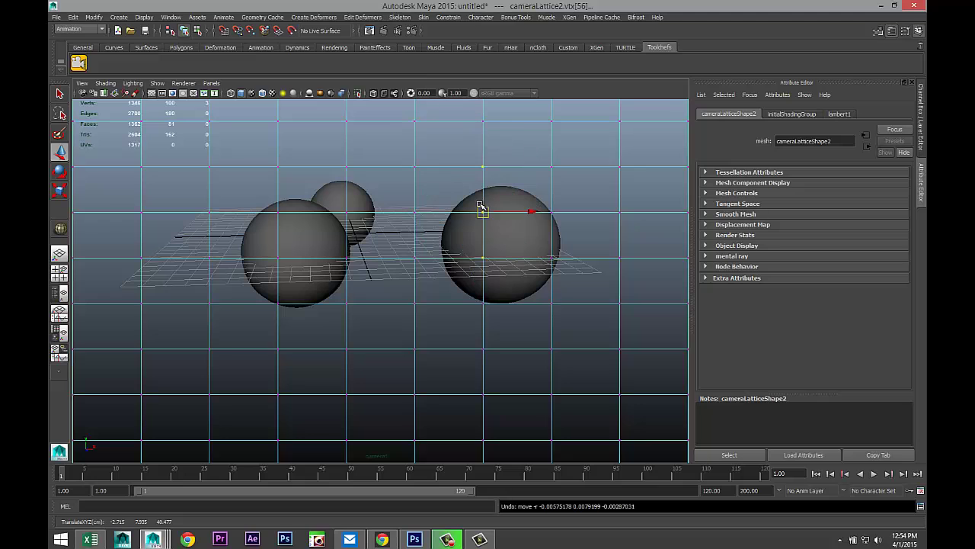
pyautogui.hotkey('ctrl', 'l')
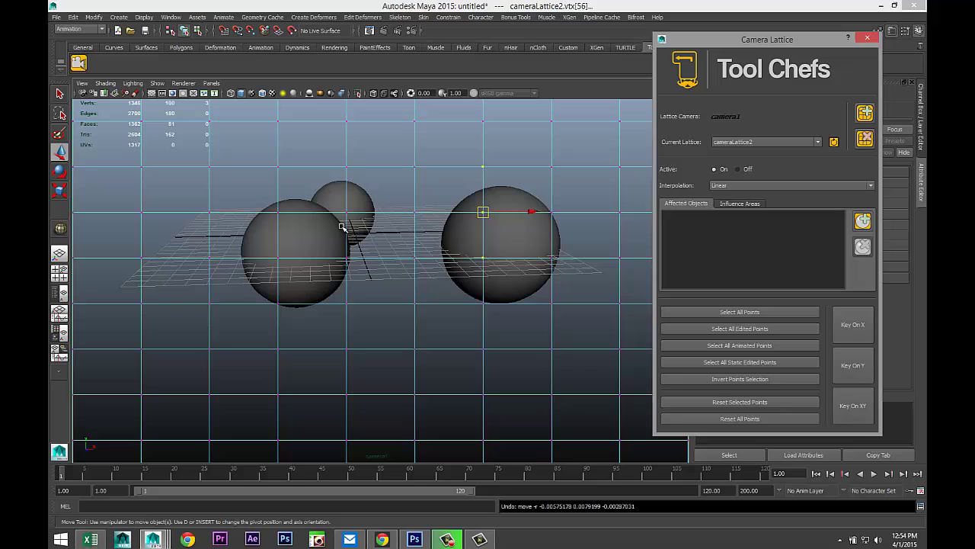
# In Object Mode, marquee-select pSphere1, pSphere2 and pSphere3 and add them as cameraLattice2 affected objects
pyautogui.click(522, 211)
pyautogui.click(441, 218)
pyautogui.moveTo(244, 145); pyautogui.dragTo(528, 336)
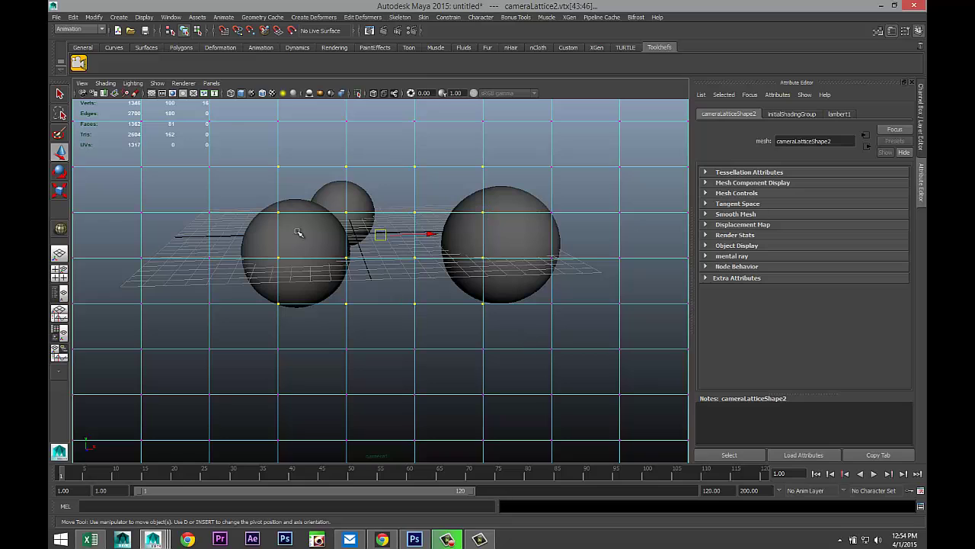
pyautogui.moveTo(299, 233); pyautogui.dragTo(326, 221, button='right')
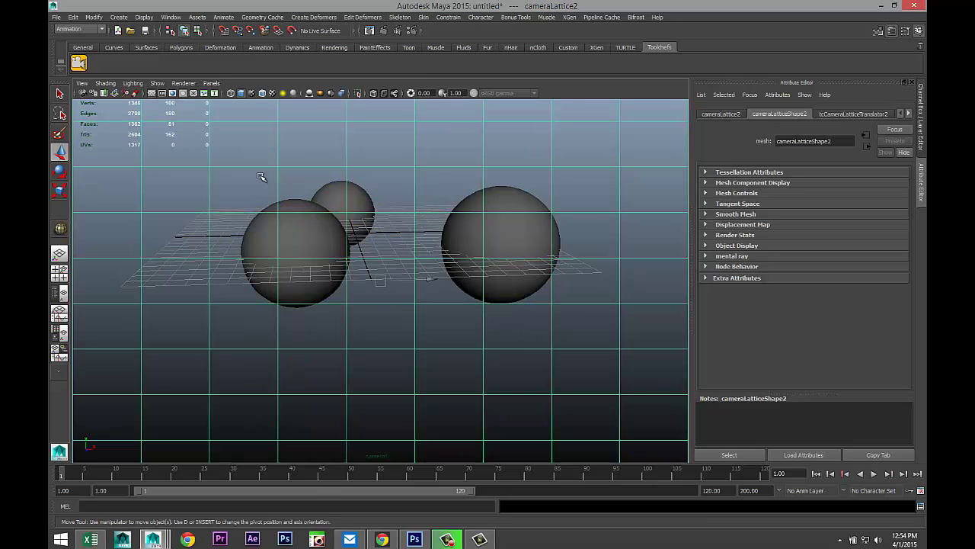
pyautogui.moveTo(236, 159); pyautogui.dragTo(572, 357)
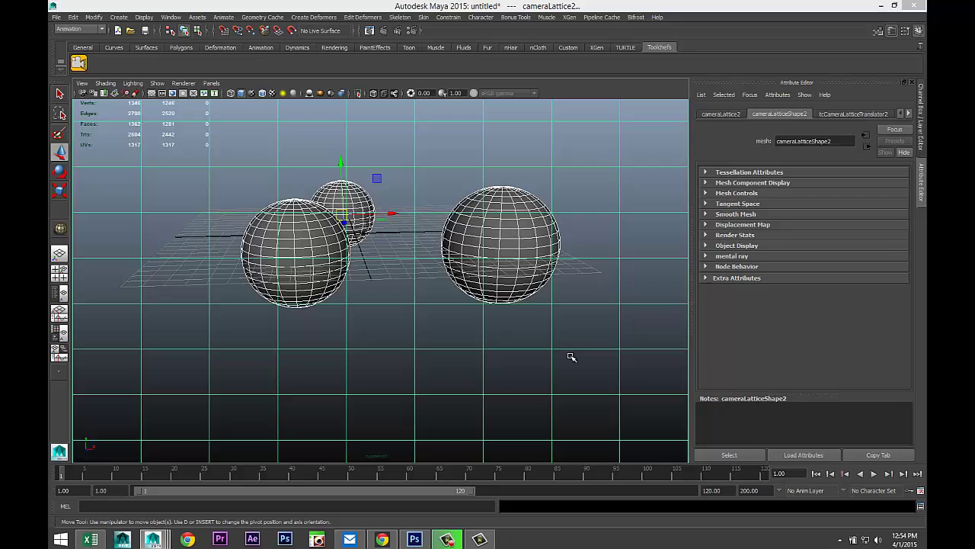
pyautogui.hotkey('alt', 'Tab')
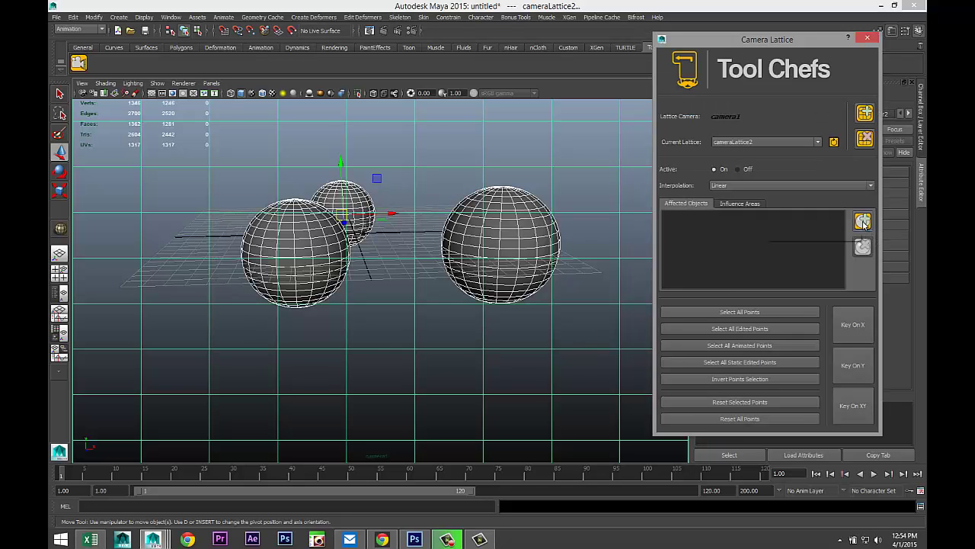
pyautogui.click(863, 221)
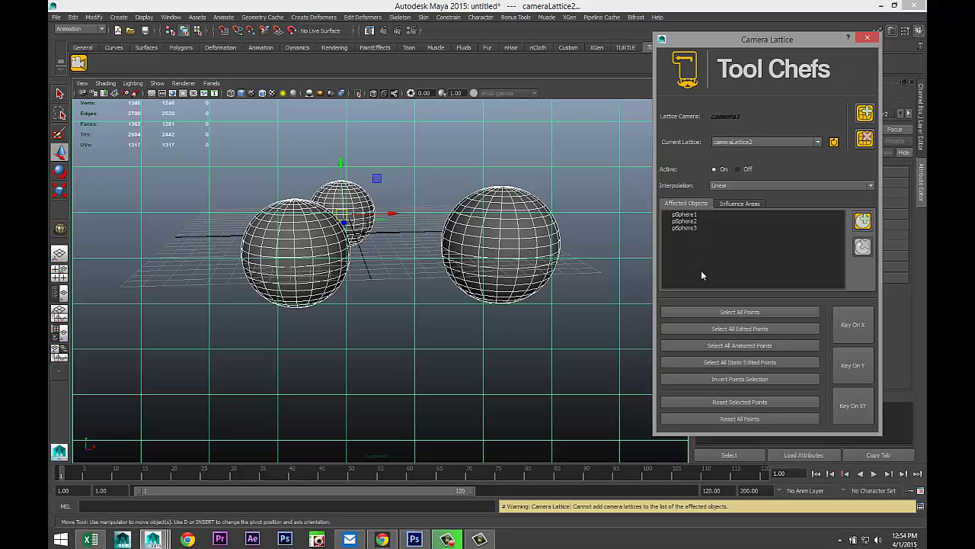
# Raise two top cameraLattice2 points to stretch the right sphere upward
pyautogui.click(424, 169)
pyautogui.moveTo(425, 166); pyautogui.dragTo(412, 178, button='right')
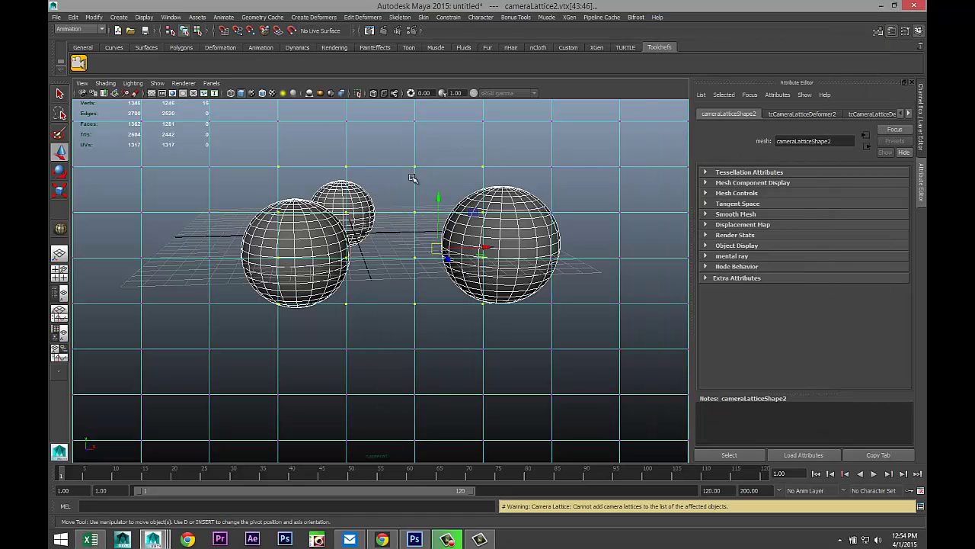
pyautogui.moveTo(410, 150); pyautogui.dragTo(525, 191)
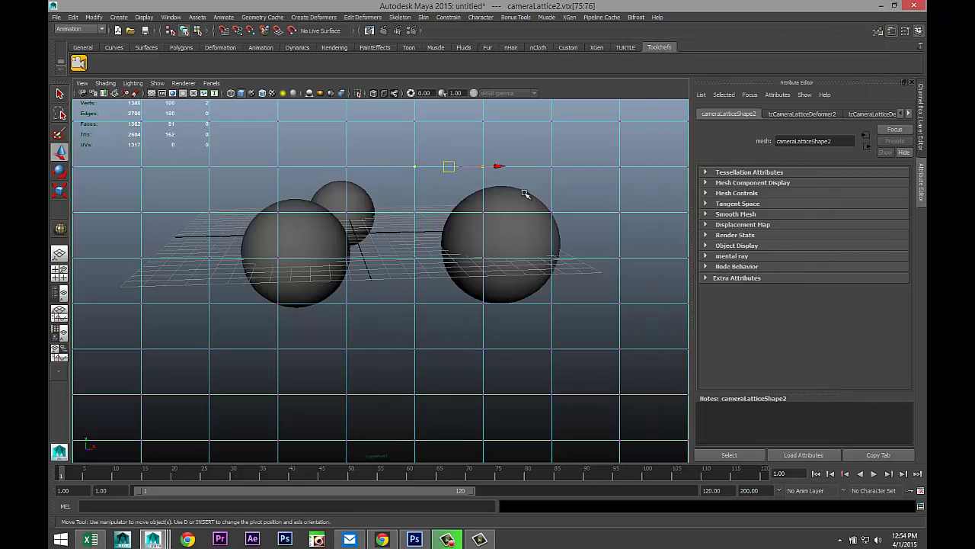
pyautogui.moveTo(449, 166); pyautogui.dragTo(448, 129)
# Pull lower points down-left to bend the left sphere, and drag others to make the right sphere pointed
pyautogui.moveTo(191, 244); pyautogui.dragTo(351, 376)
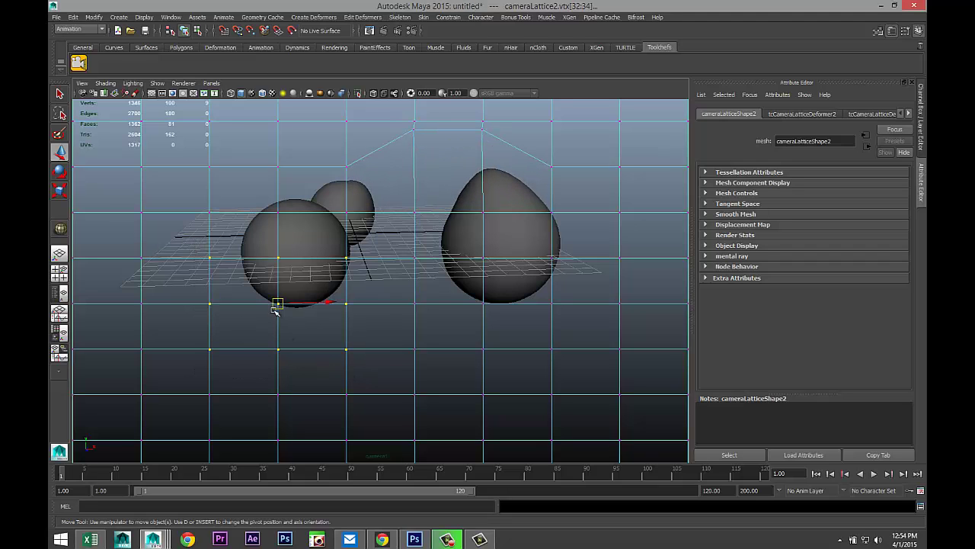
pyautogui.moveTo(275, 307); pyautogui.dragTo(296, 310)
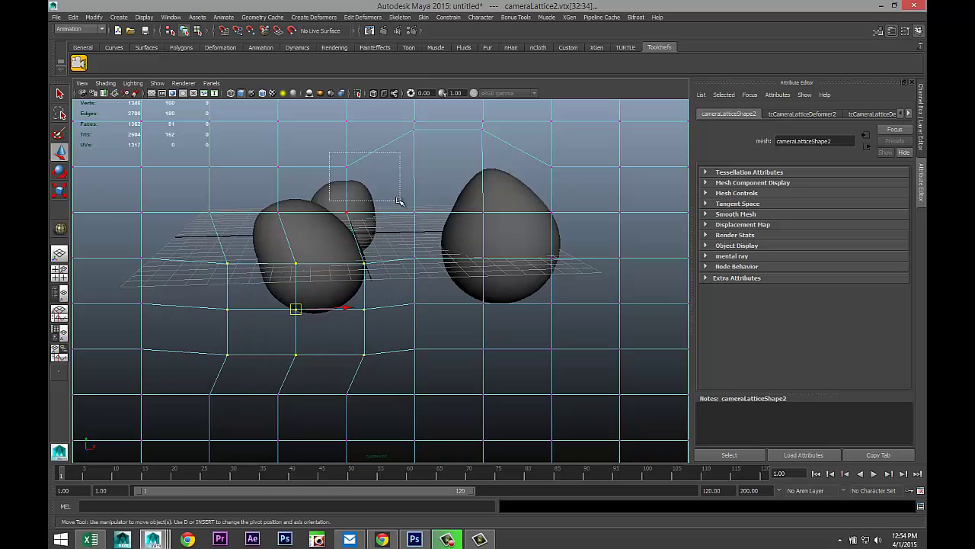
pyautogui.click(347, 166)
pyautogui.moveTo(348, 167); pyautogui.dragTo(395, 143)
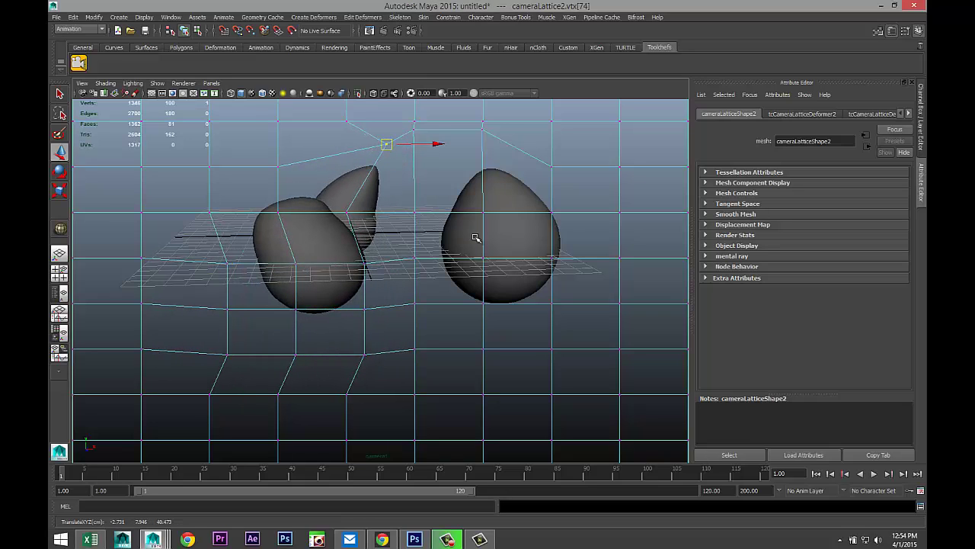
pyautogui.click(551, 280)
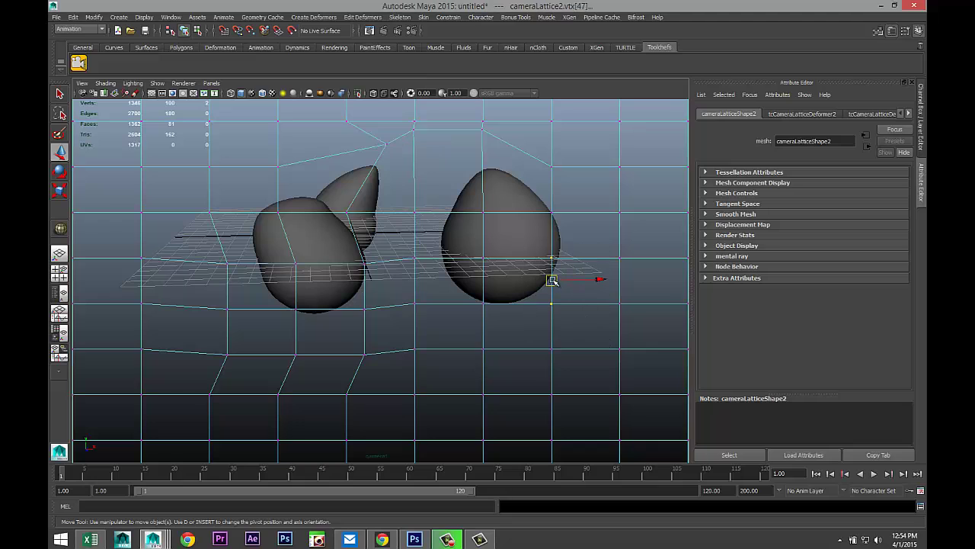
pyautogui.moveTo(555, 279); pyautogui.dragTo(592, 302)
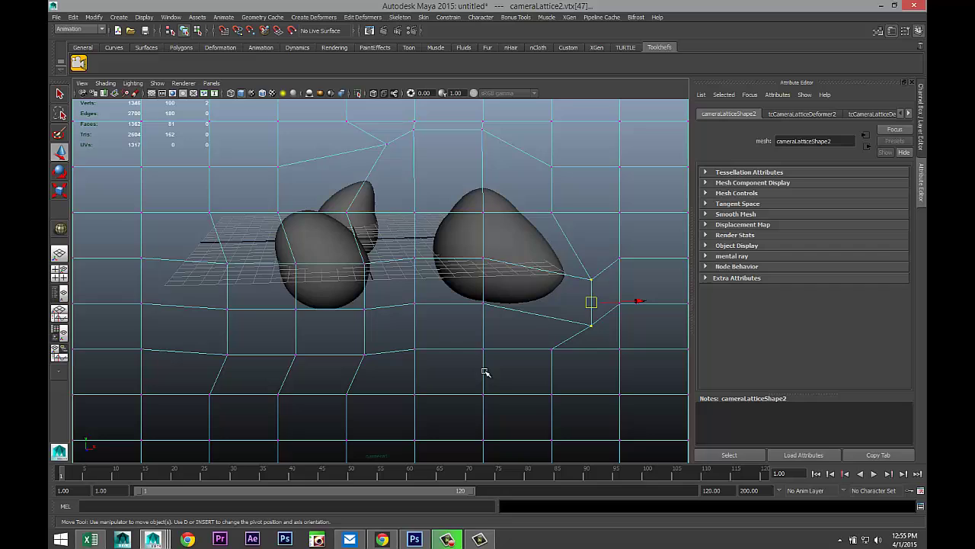
pyautogui.keyDown('alt'); pyautogui.moveTo(485, 371); pyautogui.dragTo(459, 331, button='right'); pyautogui.keyUp('alt')
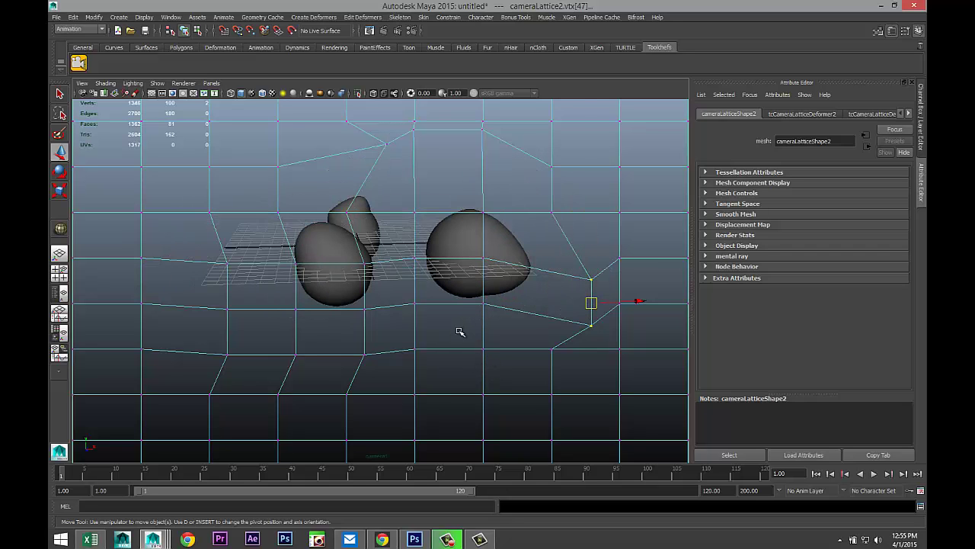
pyautogui.scroll(5, 460, 332)
pyautogui.scroll(-2, 459, 334)
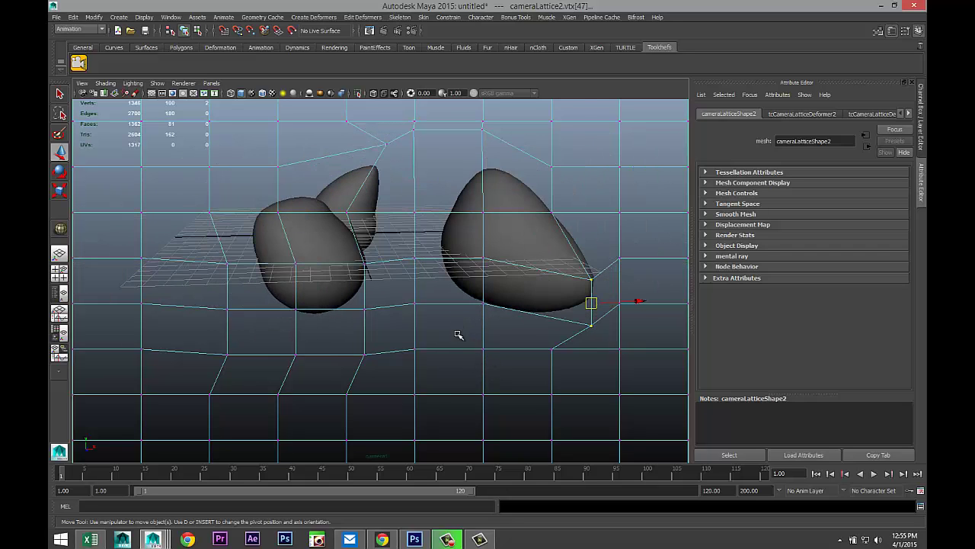
pyautogui.scroll(4, 458, 335)
pyautogui.scroll(-4, 458, 334)
pyautogui.scroll(5, 457, 335)
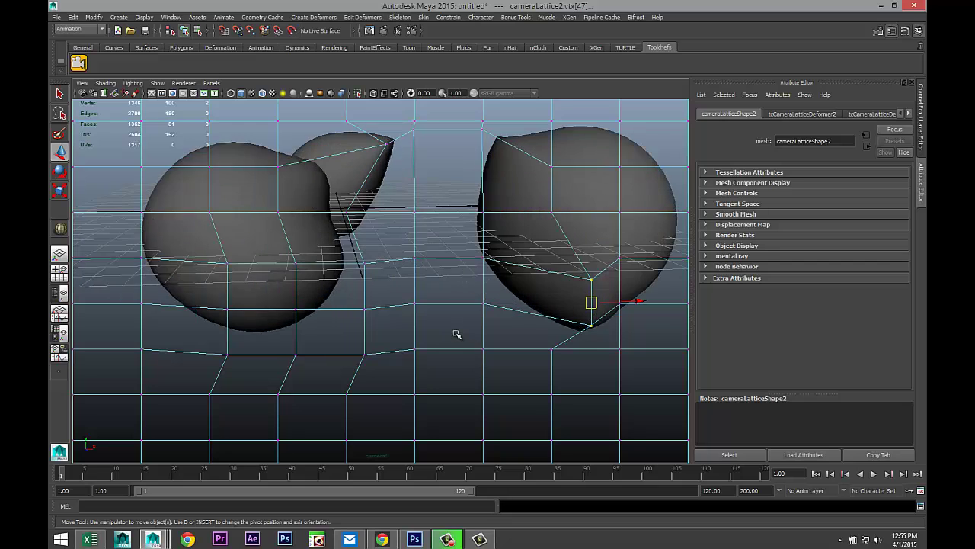
pyautogui.scroll(-5, 457, 334)
pyautogui.scroll(3, 457, 334)
pyautogui.scroll(-2, 456, 335)
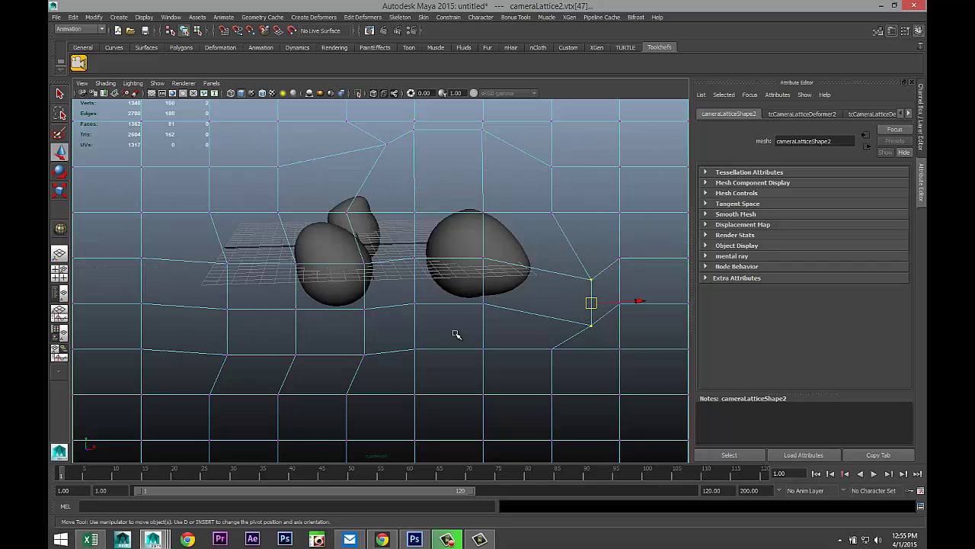
pyautogui.scroll(4, 457, 334)
# Slide pSphere2 left along X through cameraLattice2 so the lattice reshapes it
pyautogui.click(537, 237)
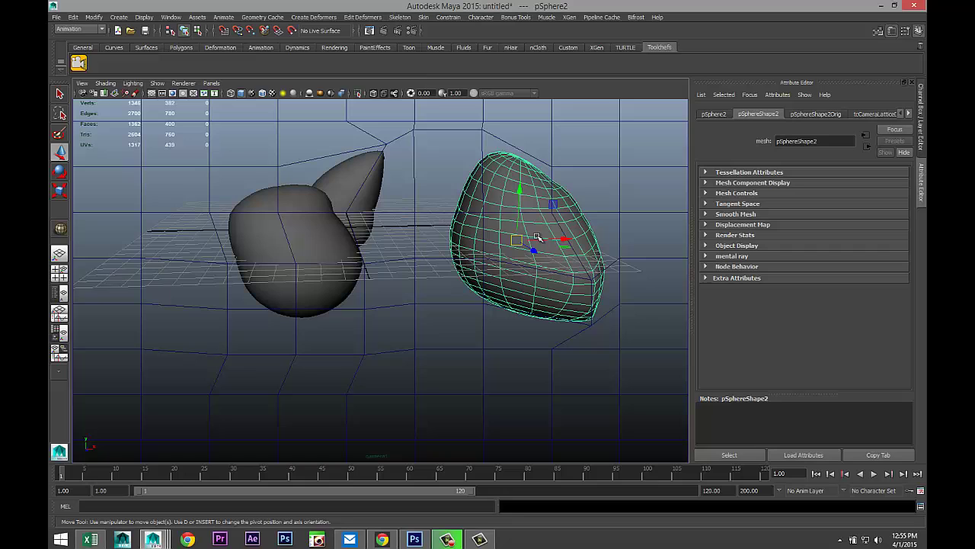
pyautogui.moveTo(564, 239); pyautogui.dragTo(592, 340)
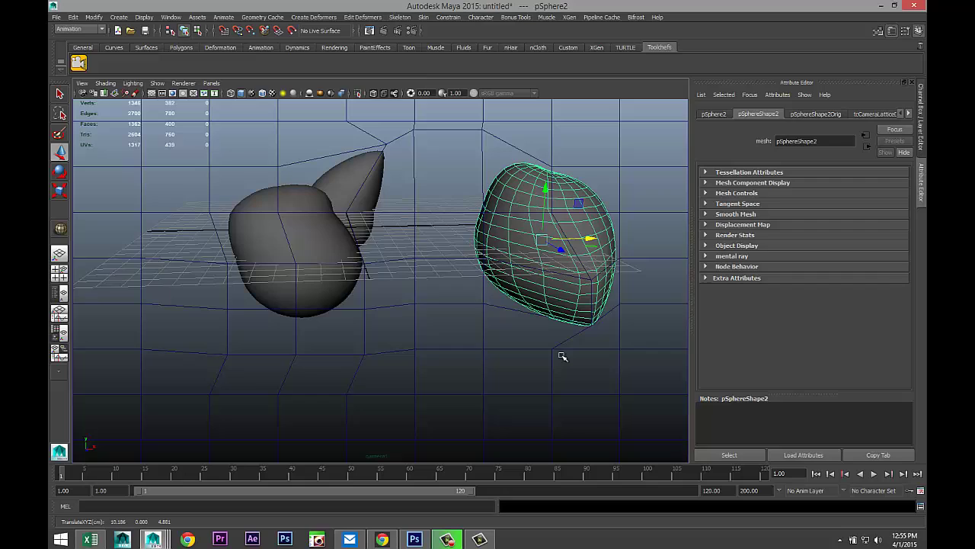
pyautogui.hotkey('alt', 'Tab')
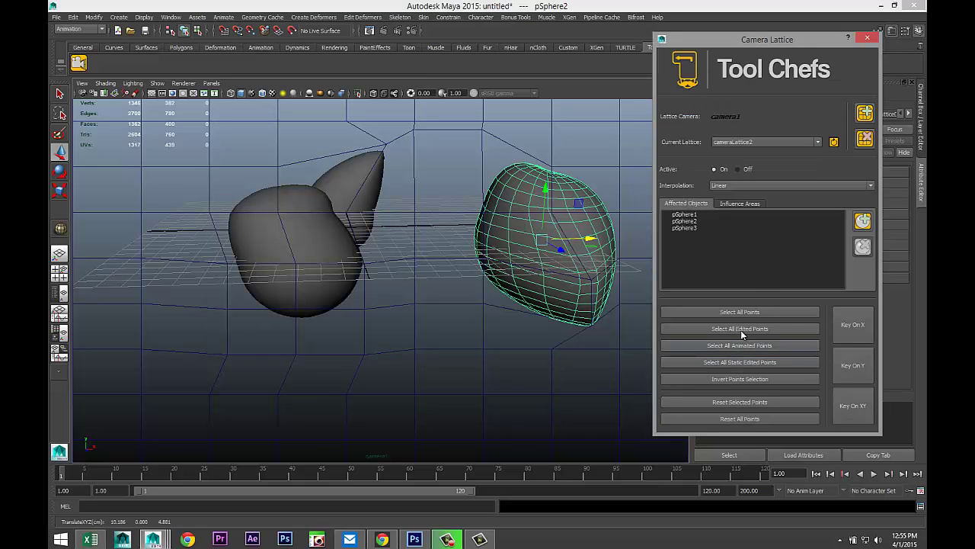
# Add cameraLattice3 on camera1 with 20 by 20 X and Y divisions
pyautogui.click(866, 114)
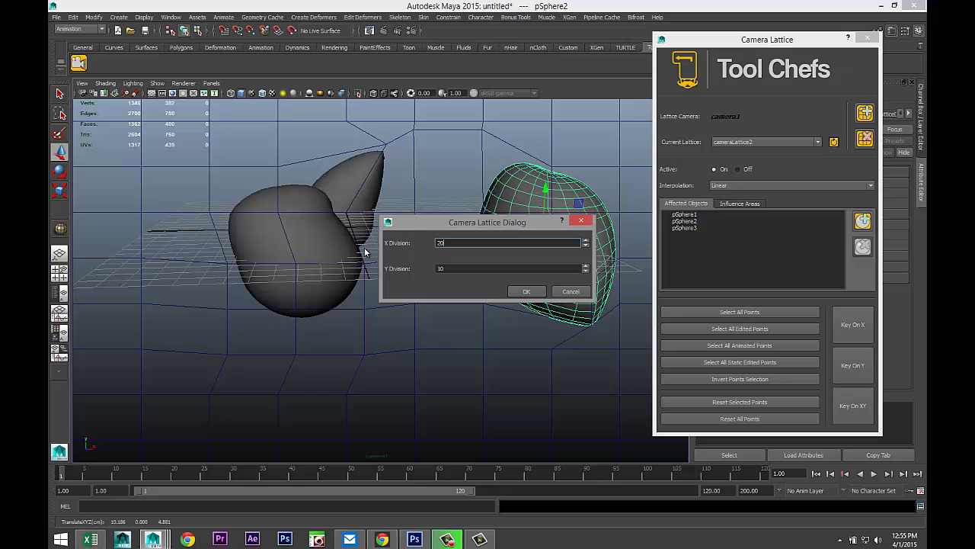
pyautogui.press('Tab')
pyautogui.write('20')
pyautogui.press('Return')
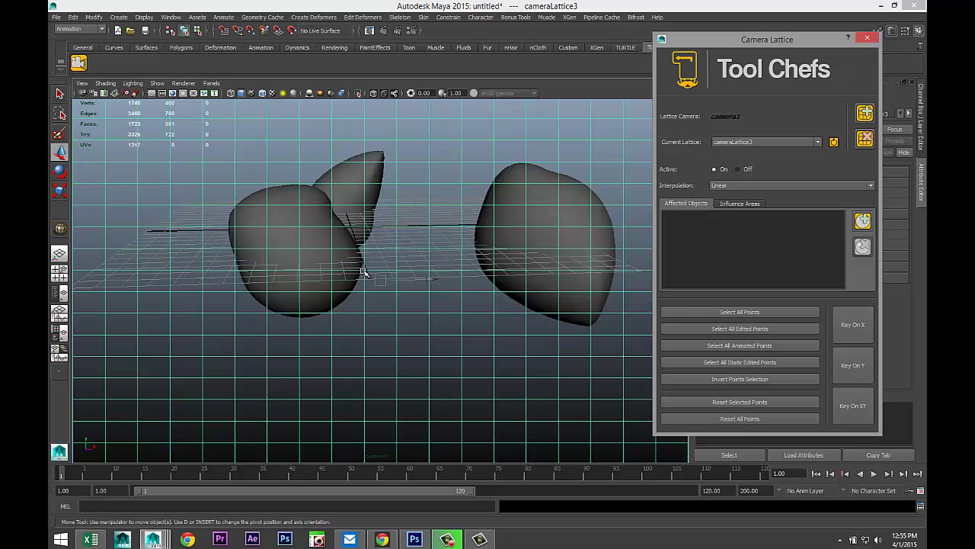
# Switch the Current Lattice through cameraLattice2 to cameraLattice1
pyautogui.click(818, 142)
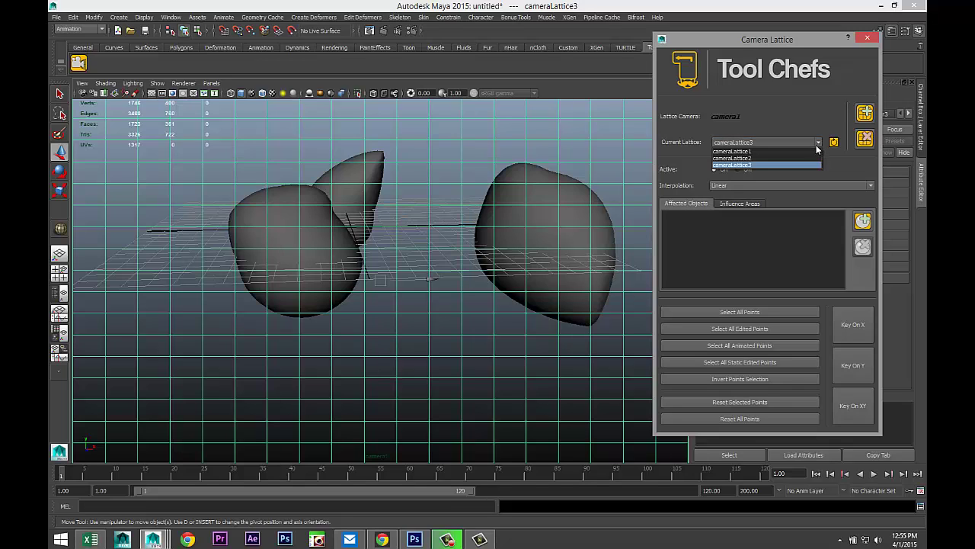
pyautogui.click(760, 157)
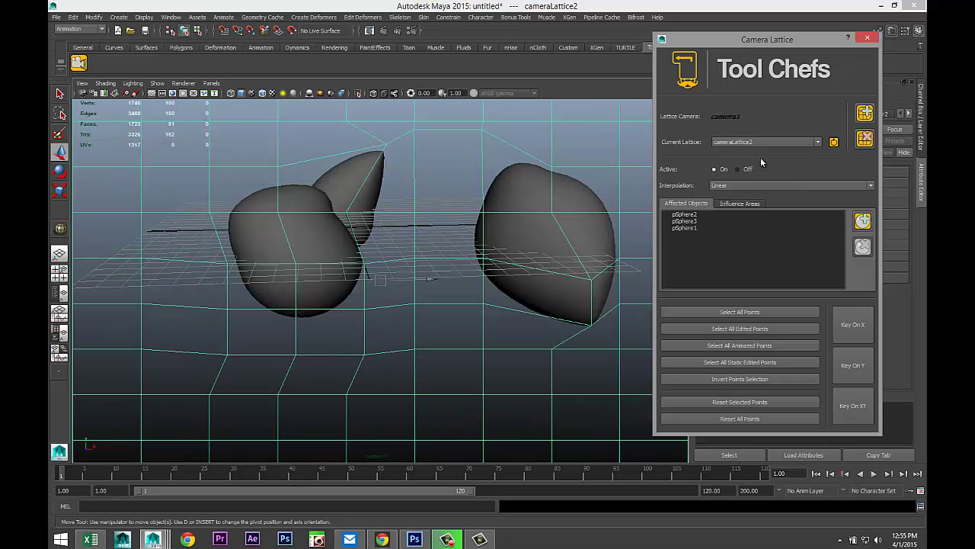
pyautogui.click(812, 141)
pyautogui.click(800, 150)
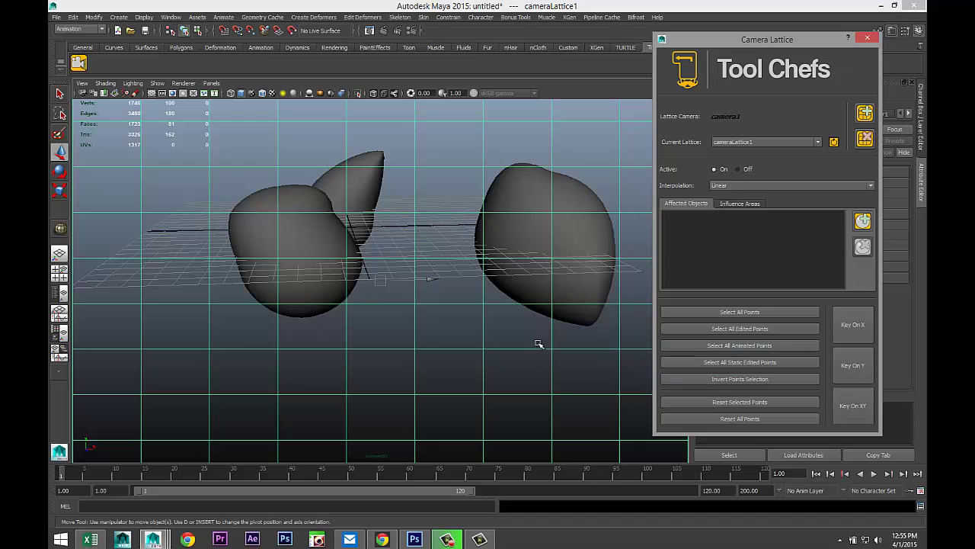
# Select the left cameraLattice1 points and move them right along X, bending the lower grid
pyautogui.click(361, 259)
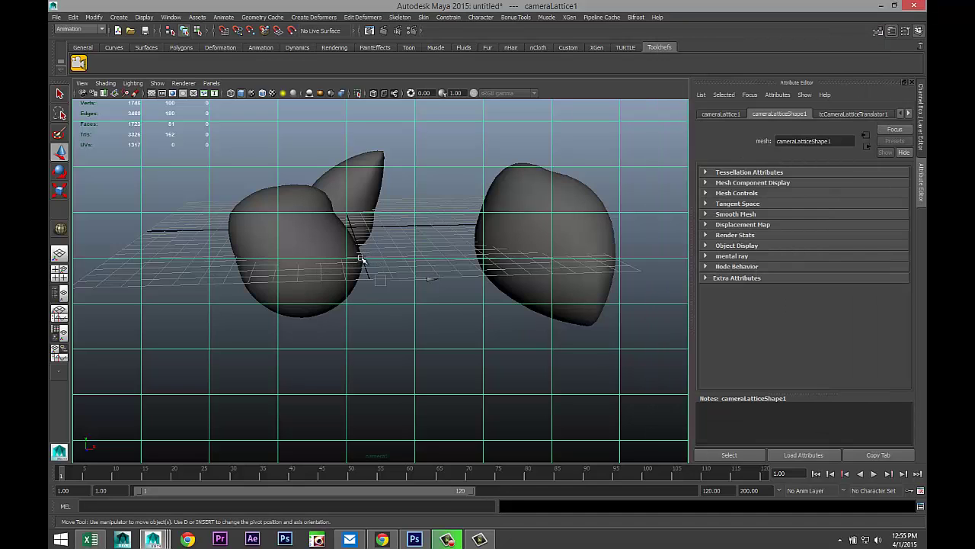
pyautogui.moveTo(361, 259); pyautogui.dragTo(327, 260, button='right')
pyautogui.moveTo(236, 238); pyautogui.dragTo(414, 385)
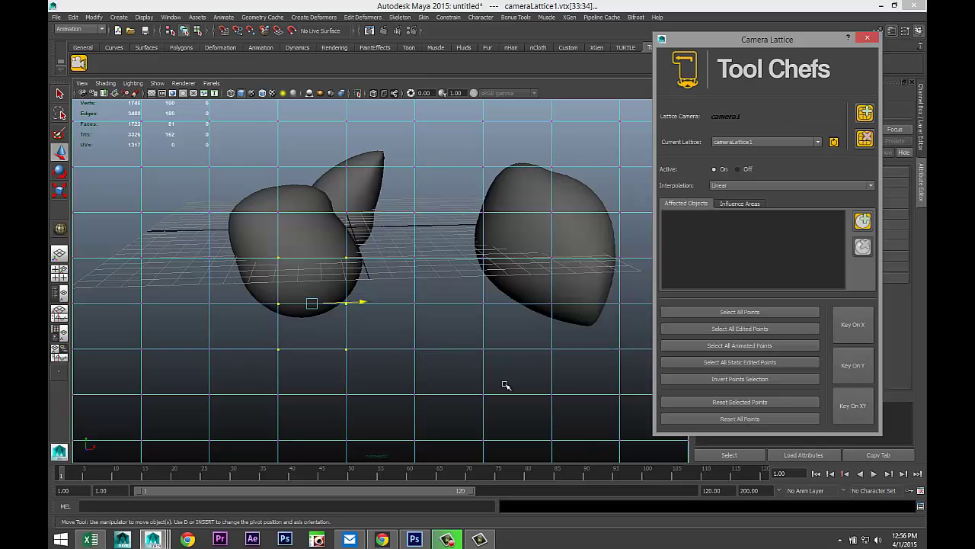
pyautogui.click(762, 329)
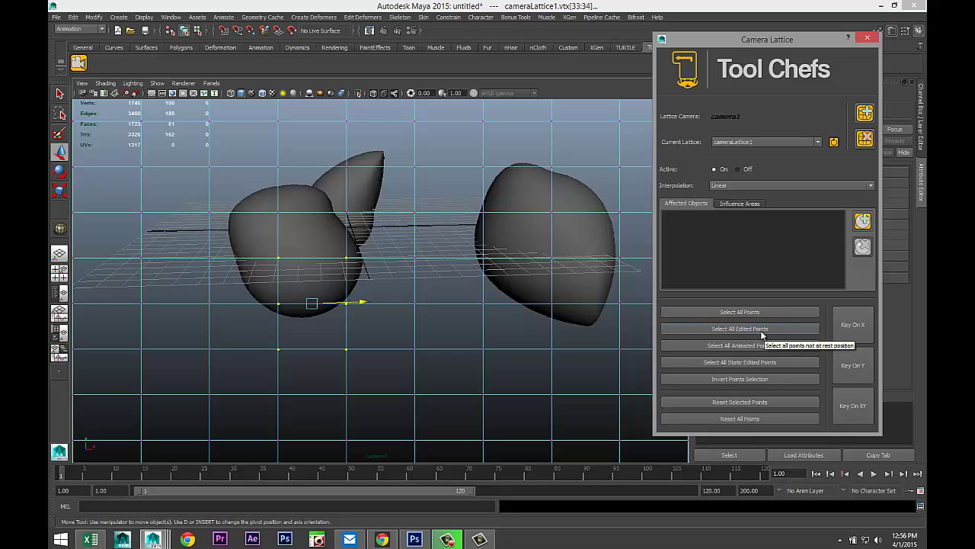
pyautogui.moveTo(360, 301); pyautogui.dragTo(397, 312)
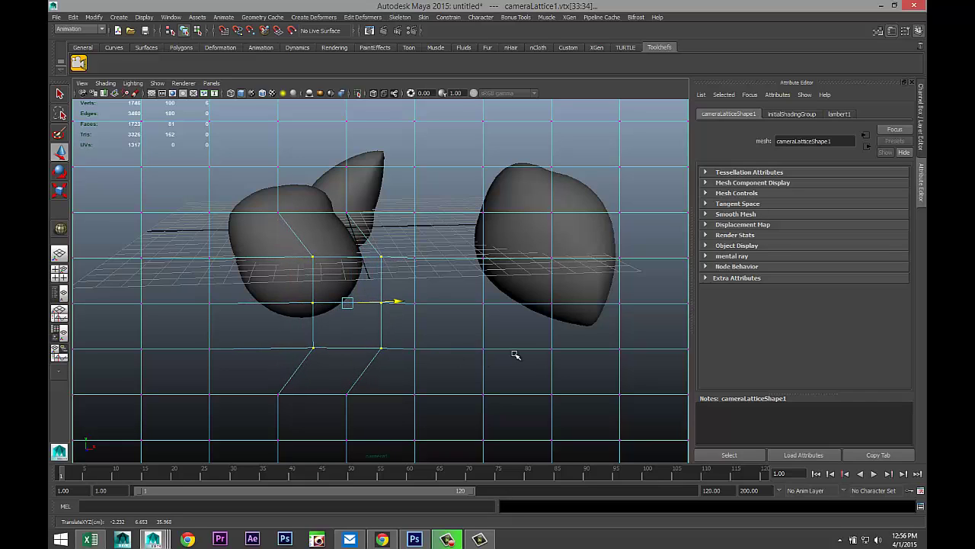
pyautogui.hotkey('alt', 'Tab')
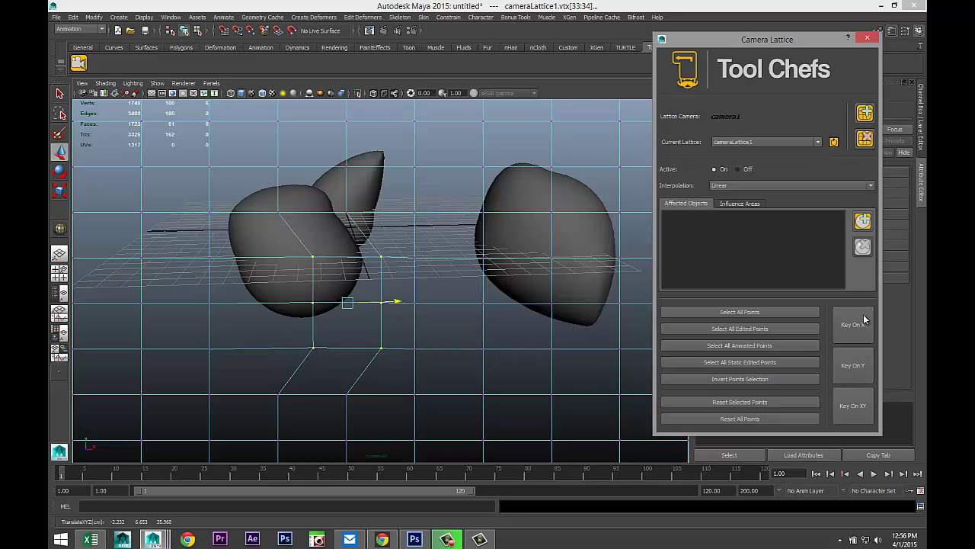
# Select the edited points, invert the selection, then drag vtx[56:57] up-left to swell the right sphere
pyautogui.click(503, 339)
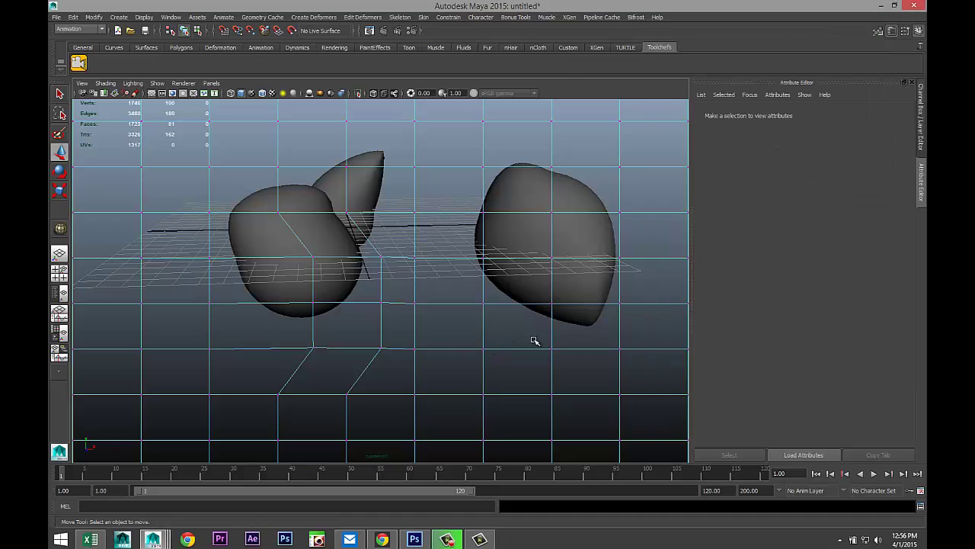
pyautogui.hotkey('alt', 'Tab')
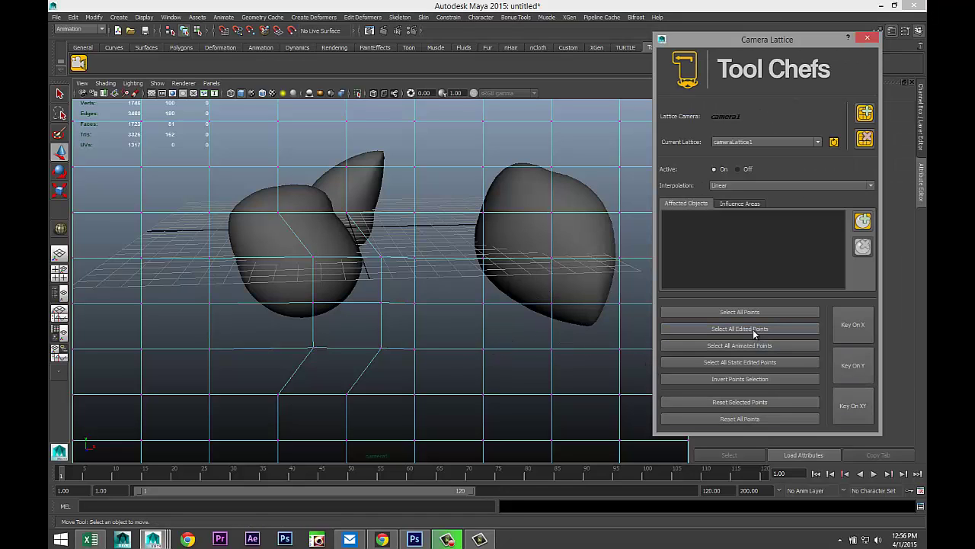
pyautogui.click(751, 329)
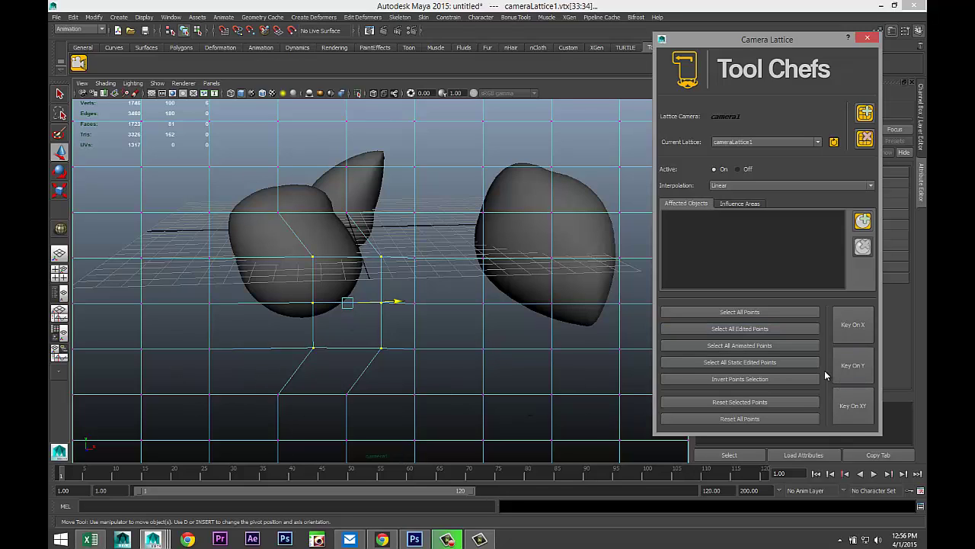
pyautogui.click(766, 379)
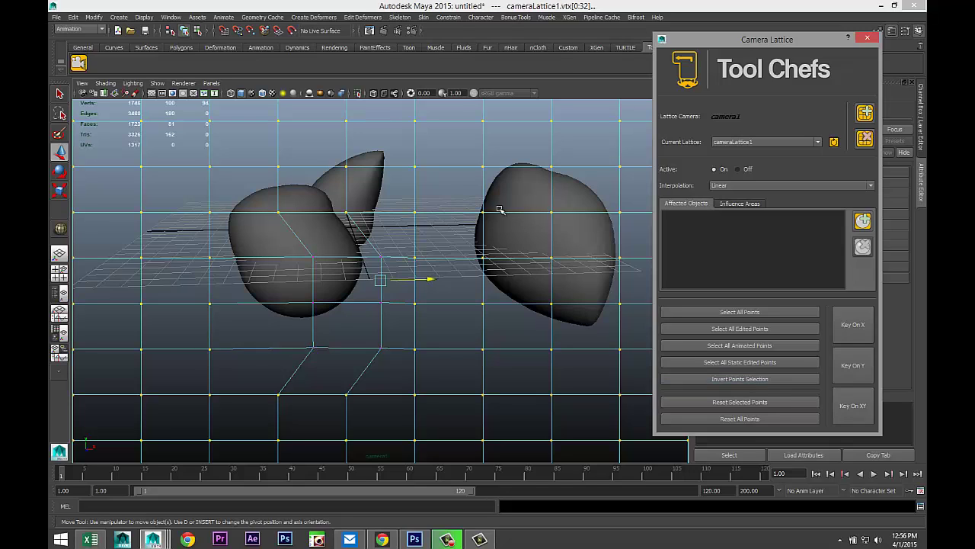
pyautogui.moveTo(530, 188); pyautogui.dragTo(573, 276)
pyautogui.moveTo(518, 233)
pyautogui.mouseDown()
pyautogui.moveTo(510, 200)
pyautogui.moveTo(507, 231)
pyautogui.mouseUp()
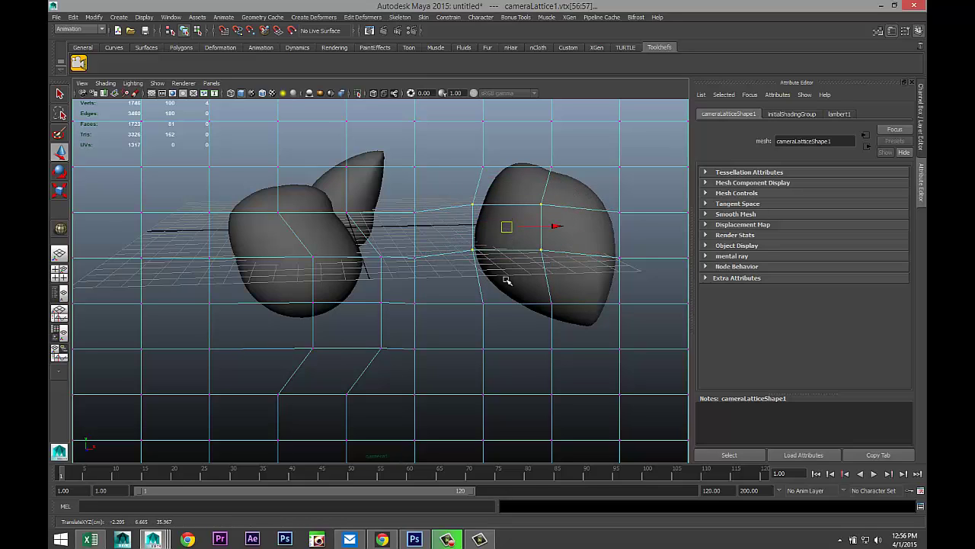
# Slide pSphere2 along X through the warped lattices, leaving it at X 11.289
pyautogui.click(586, 238)
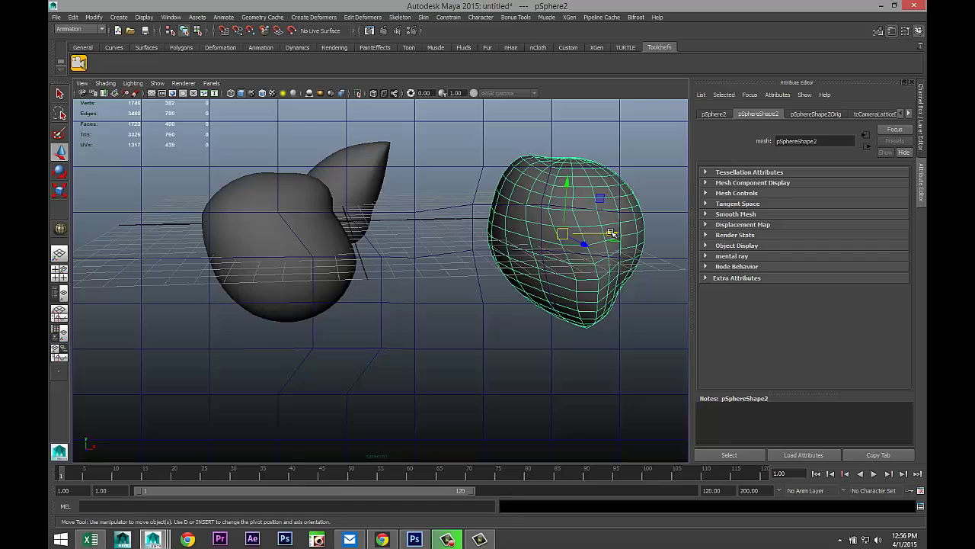
pyautogui.moveTo(613, 232); pyautogui.dragTo(633, 322)
pyautogui.scroll(-3, 480, 350)
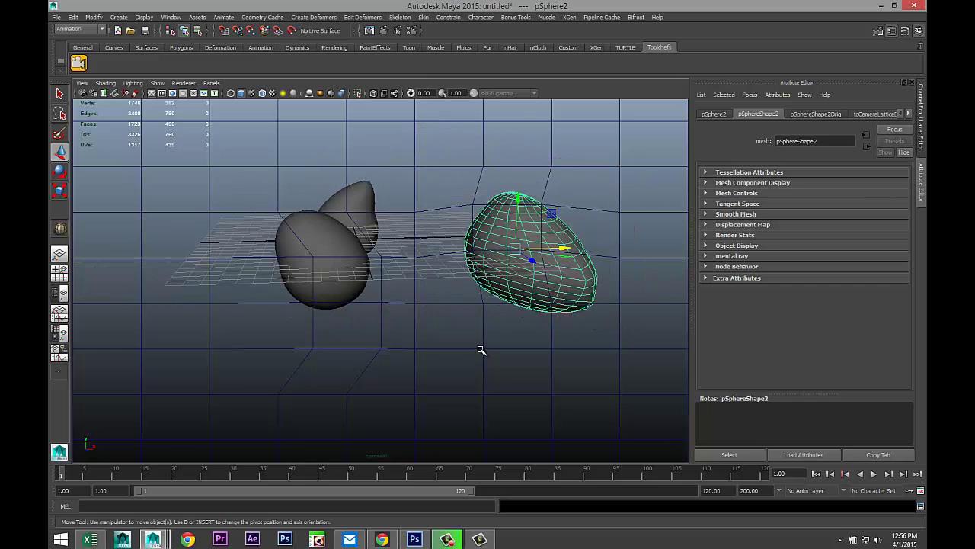
pyautogui.scroll(-2, 478, 349)
pyautogui.scroll(6, 473, 347)
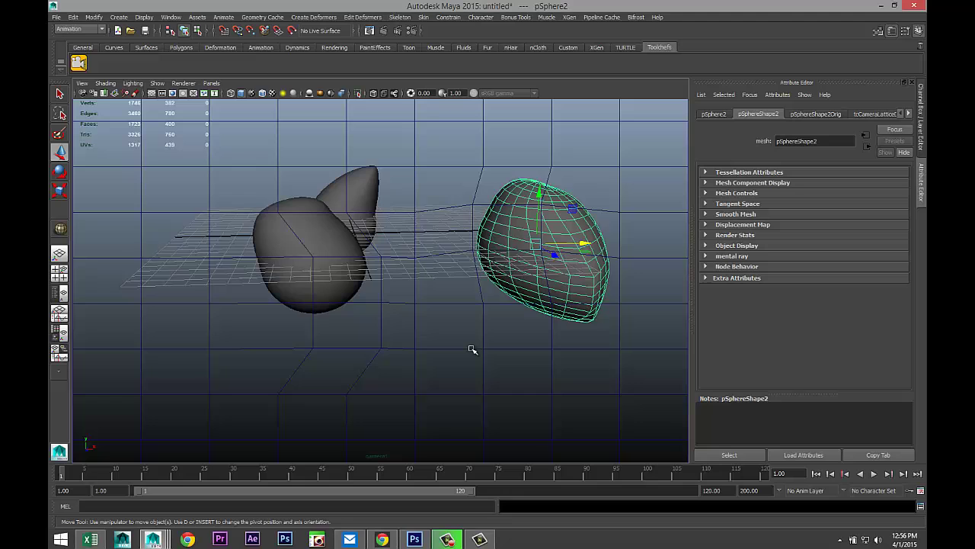
pyautogui.scroll(2, 472, 346)
pyautogui.scroll(-2, 472, 345)
pyautogui.scroll(-2, 471, 345)
pyautogui.scroll(5, 472, 346)
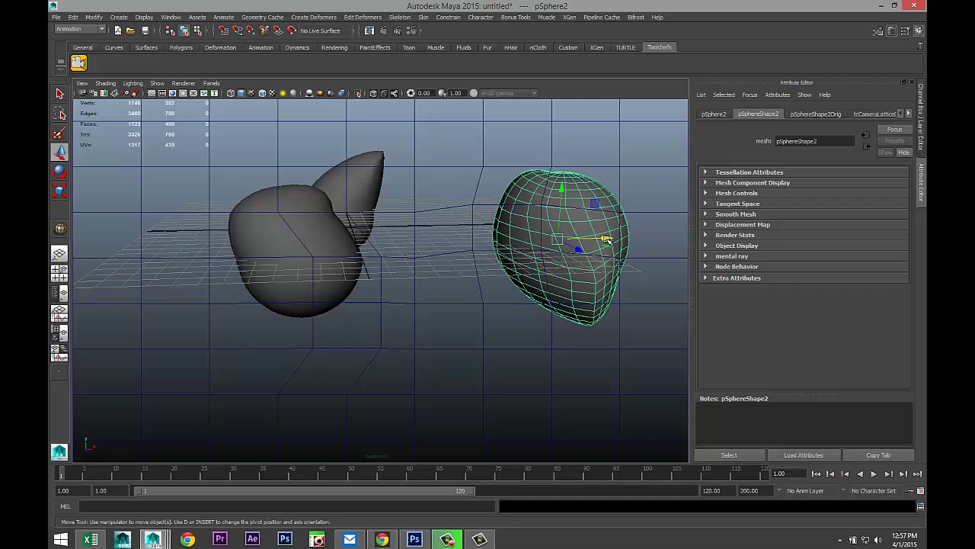
pyautogui.moveTo(607, 239); pyautogui.dragTo(612, 278)
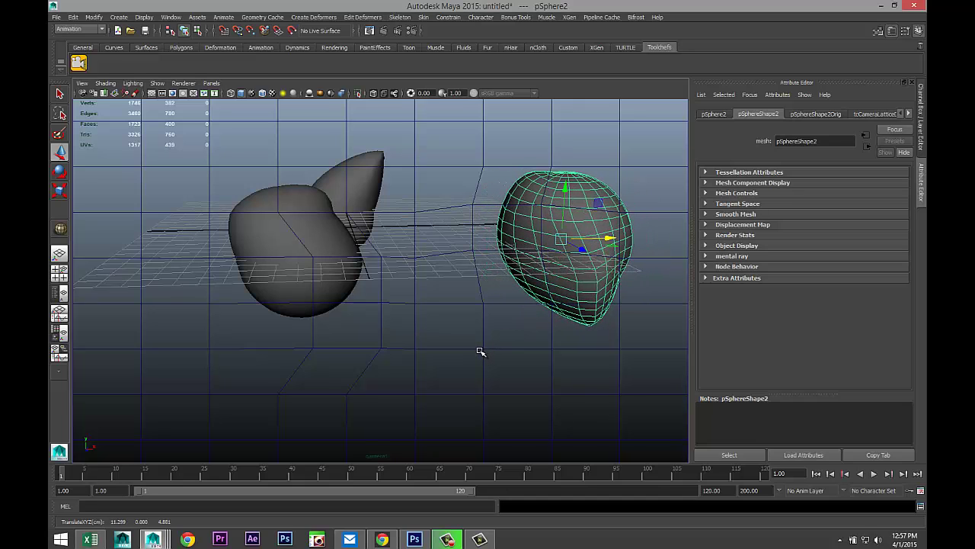